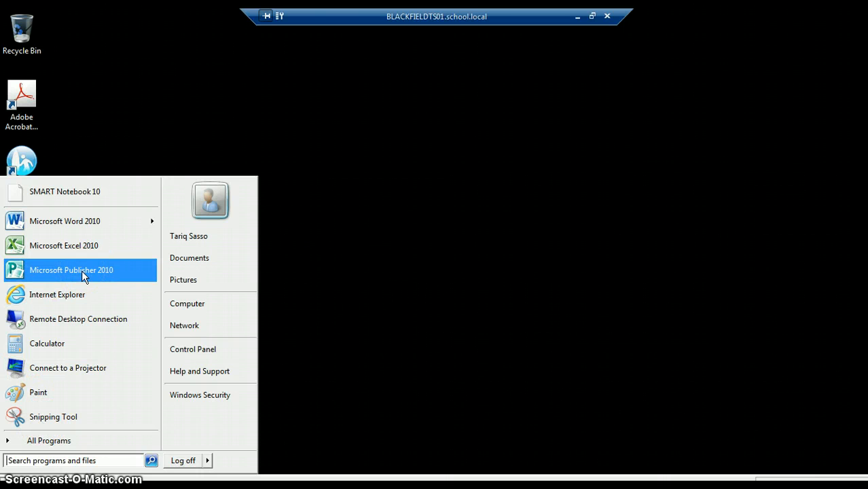
Step: Launch Microsoft Publisher 2010 from the Microsoft Office programs and maximise its window
{"action": "left_click", "coordinate": [60, 437]}
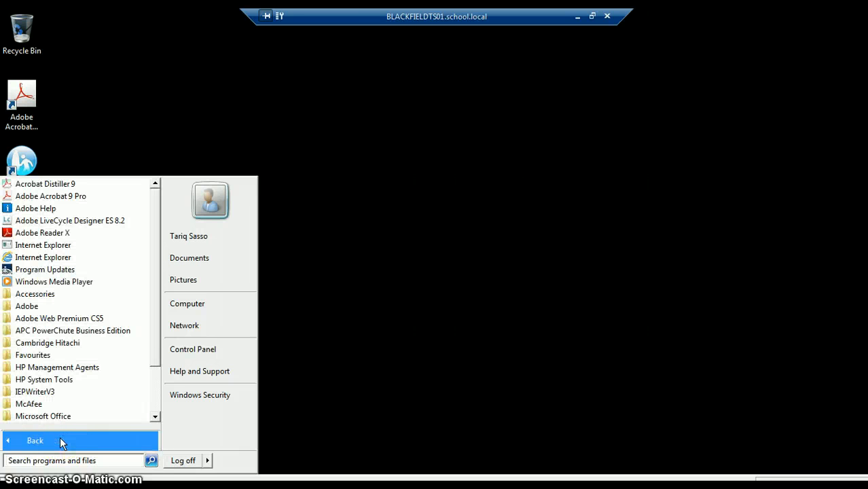
{"action": "left_click", "coordinate": [49, 416]}
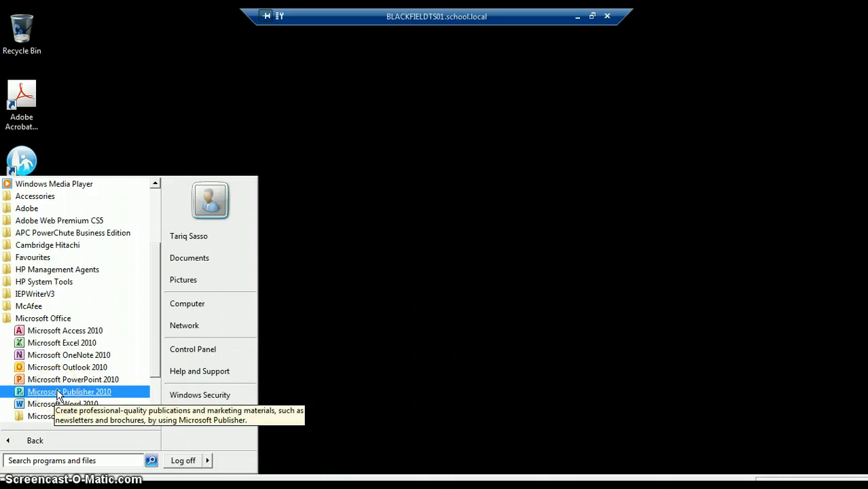
{"action": "left_click", "coordinate": [59, 392]}
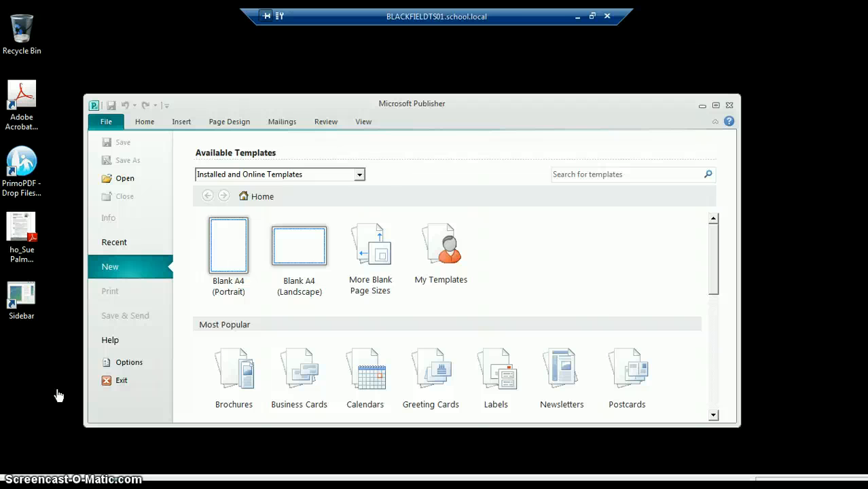
{"action": "left_click", "coordinate": [715, 107]}
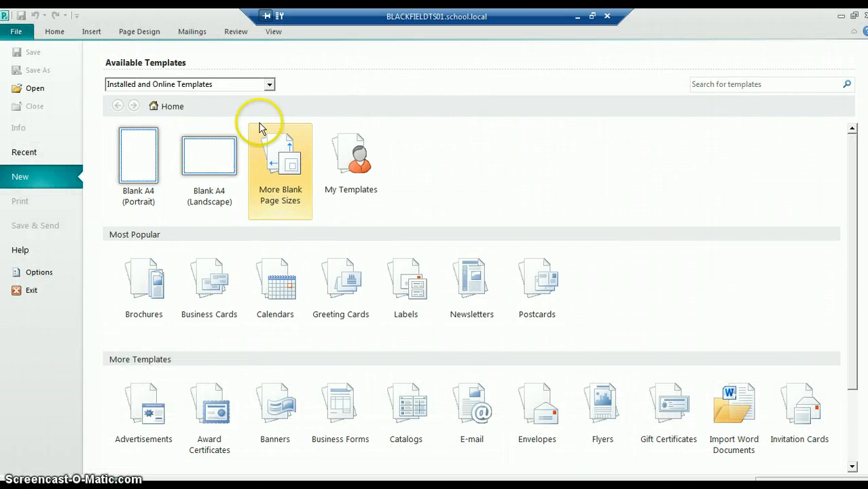
Step: Create a new publication from the Blank A4 (Landscape) template
{"action": "left_click", "coordinate": [216, 155]}
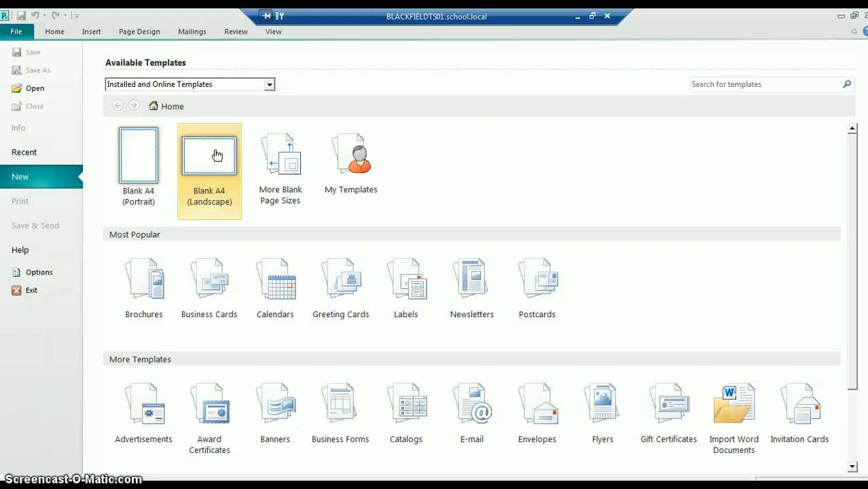
{"action": "left_click", "coordinate": [216, 156]}
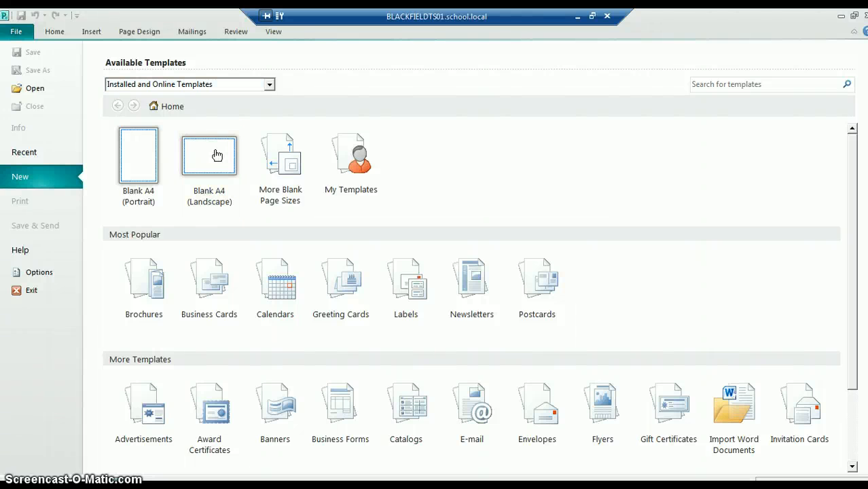
{"action": "double_click", "coordinate": [216, 156]}
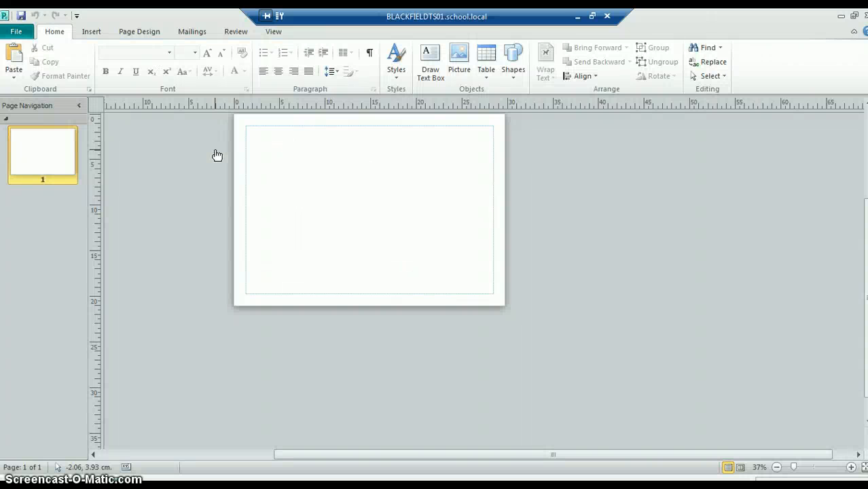
Step: Set the zoom to Whole Page so the entire A4 page fits in the window
{"action": "left_click", "coordinate": [274, 32]}
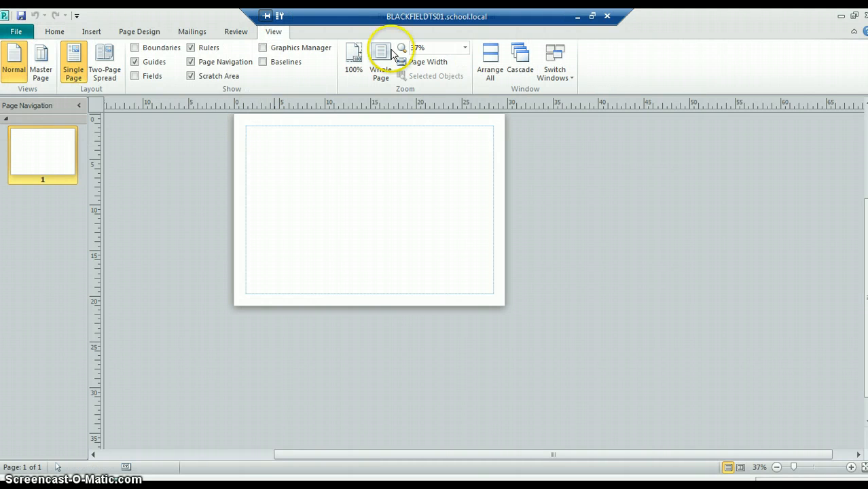
{"action": "left_click", "coordinate": [465, 49]}
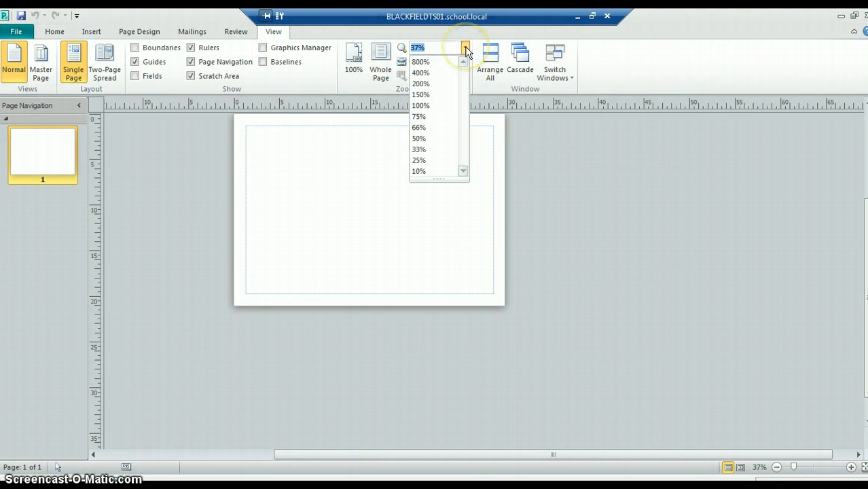
{"action": "left_click", "coordinate": [380, 56]}
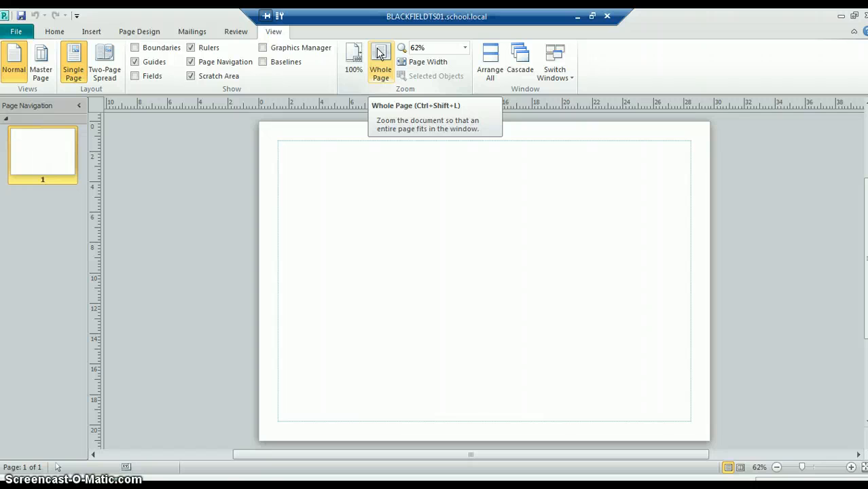
{"action": "left_click", "coordinate": [181, 176]}
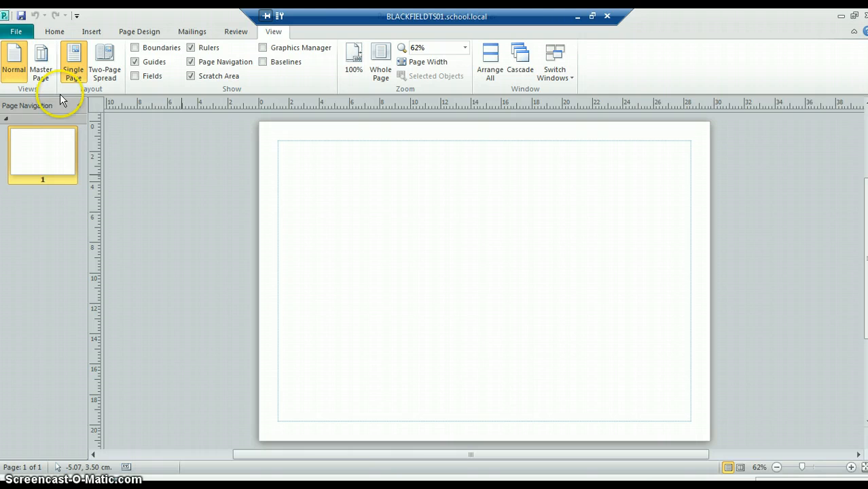
Step: Start a new WordArt using the first blue style of the WordArt Transform Styles
{"action": "left_click", "coordinate": [91, 34]}
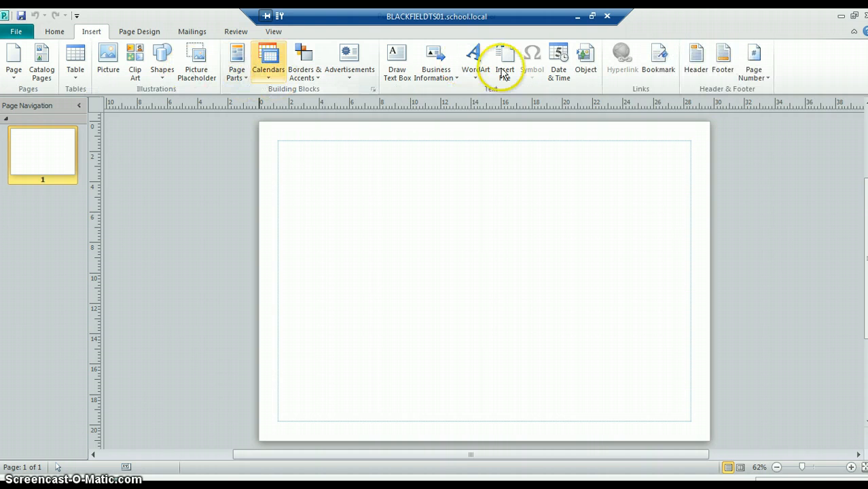
{"action": "left_click", "coordinate": [481, 71]}
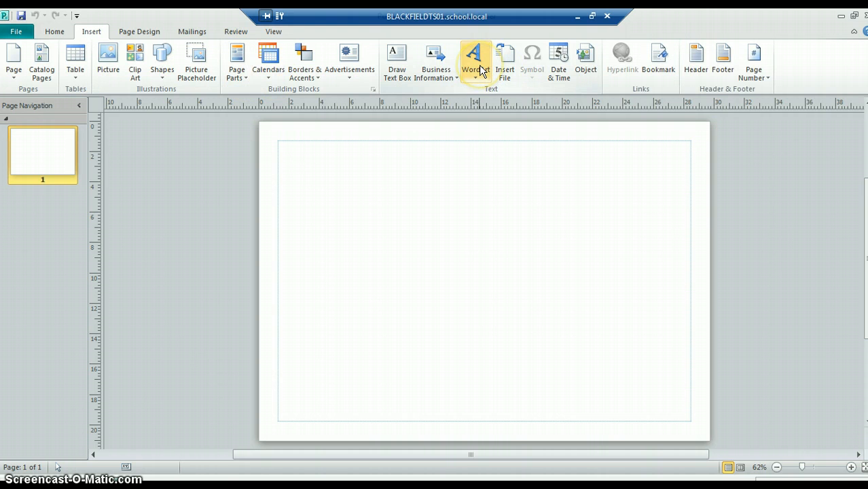
{"action": "left_click", "coordinate": [481, 81]}
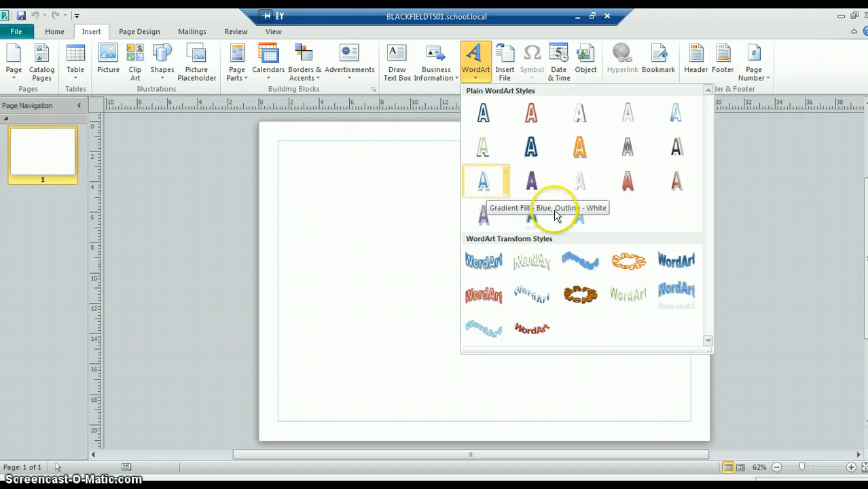
{"action": "left_click", "coordinate": [486, 273]}
{"action": "left_click", "coordinate": [525, 258]}
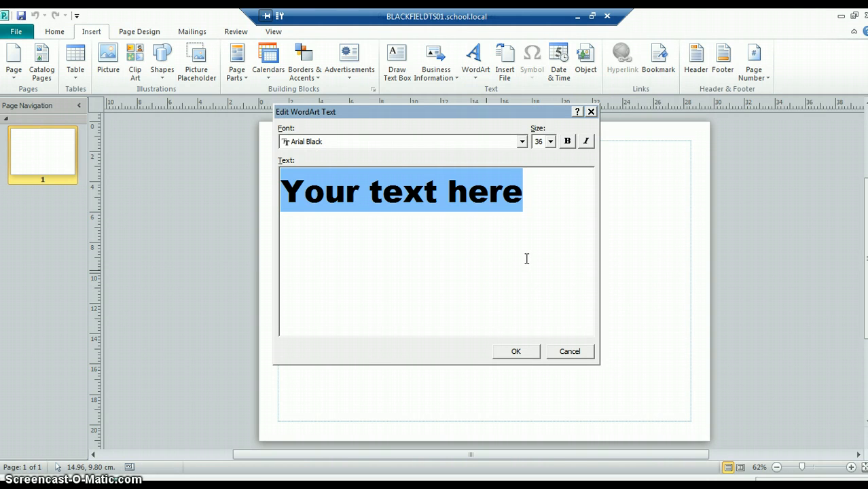
Step: Replace the placeholder WordArt text with "Sasso's Soup"
{"action": "type", "text": "Sasso's "}
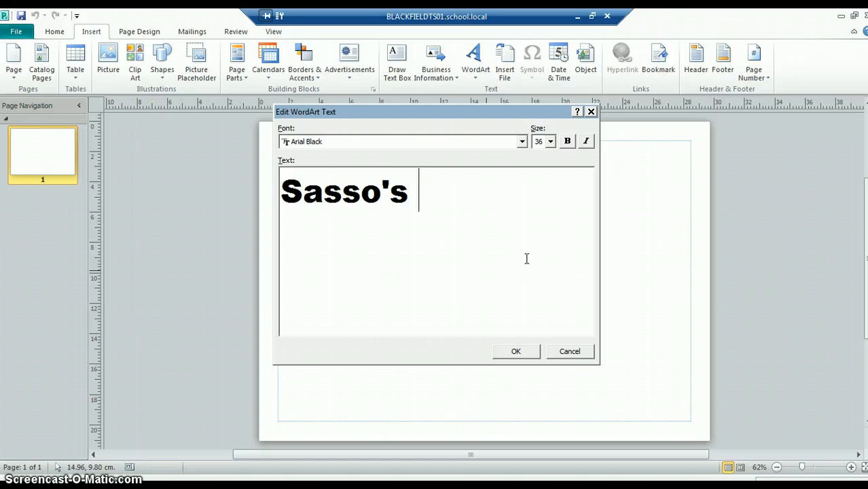
{"action": "type", "text": "Sp"}
{"action": "key", "text": "BackSpace"}
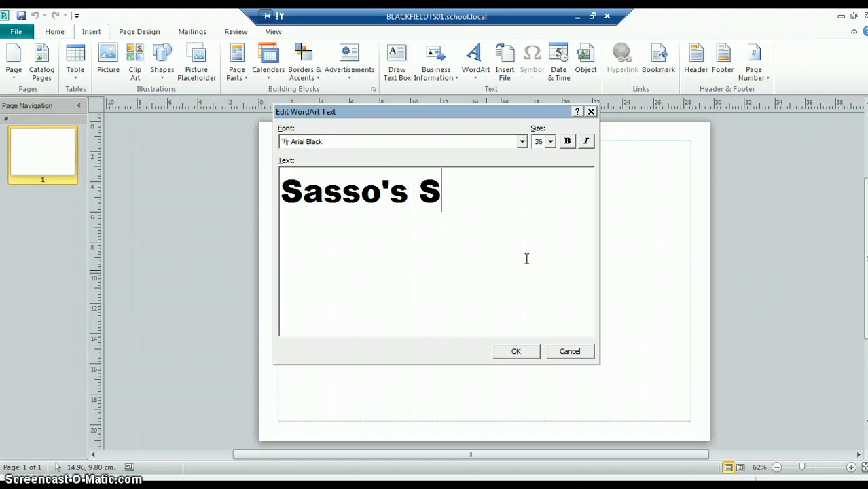
{"action": "type", "text": "ou[p"}
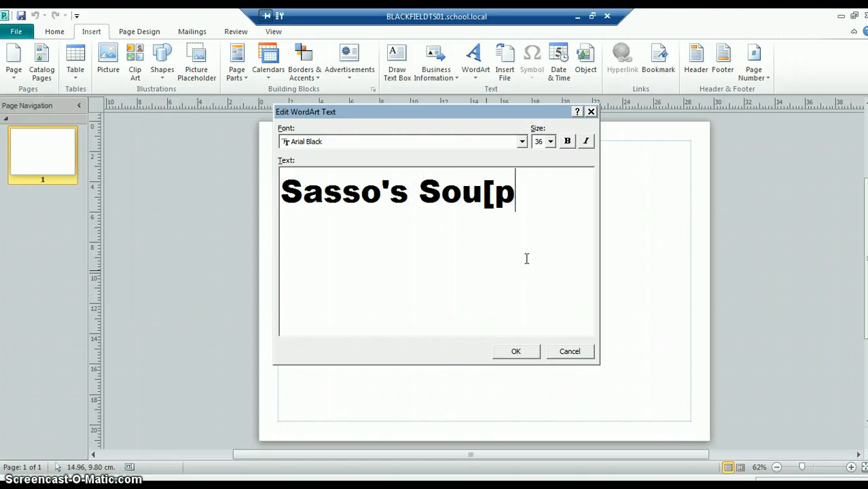
{"action": "key", "text": "BackSpace"}
{"action": "key", "text": "BackSpace"}
{"action": "type", "text": "p"}
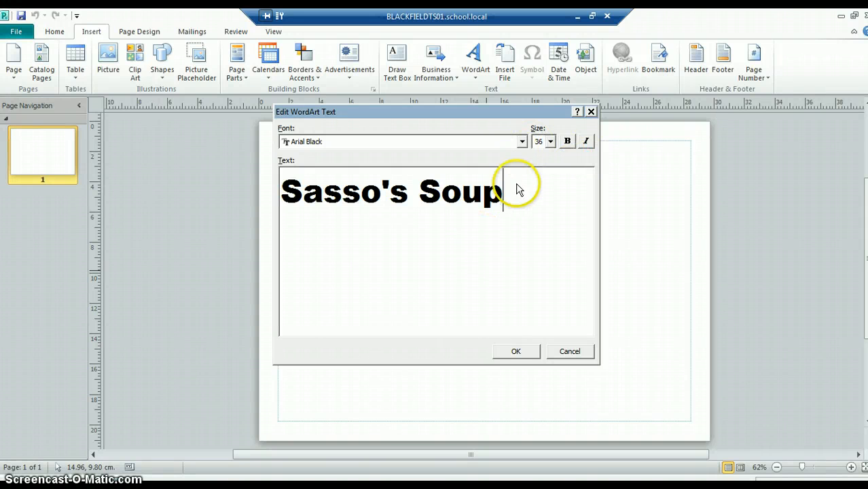
Step: Try successive fonts on the whole WordArt text, starting from Arial, and set it to Bauhaus 93
{"action": "left_click_drag", "start_coordinate": [506, 192], "coordinate": [284, 193]}
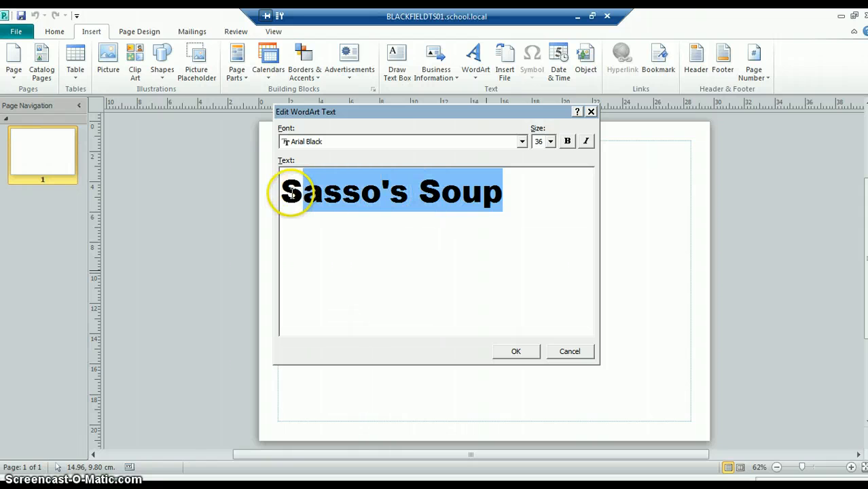
{"action": "left_click", "coordinate": [522, 142]}
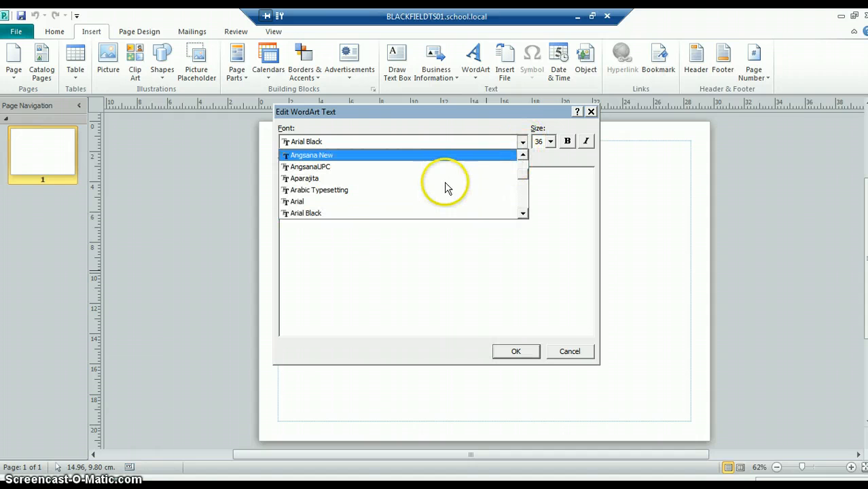
{"action": "left_click", "coordinate": [470, 202]}
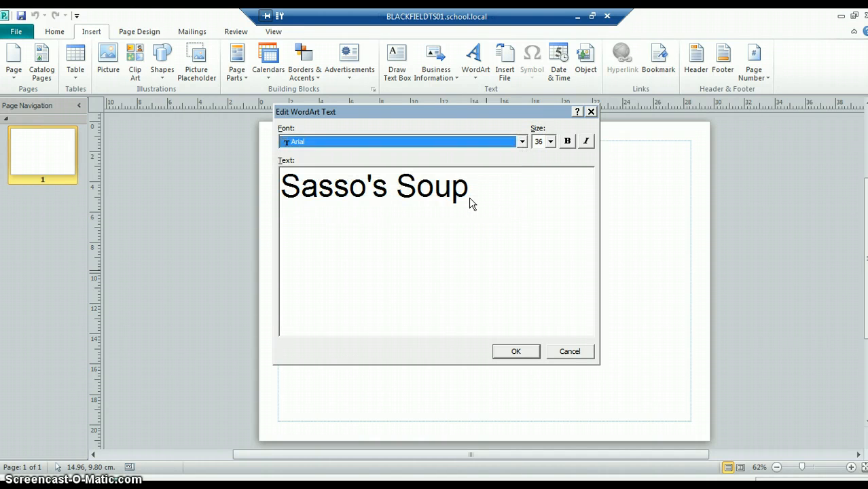
{"action": "key", "text": "Down"}
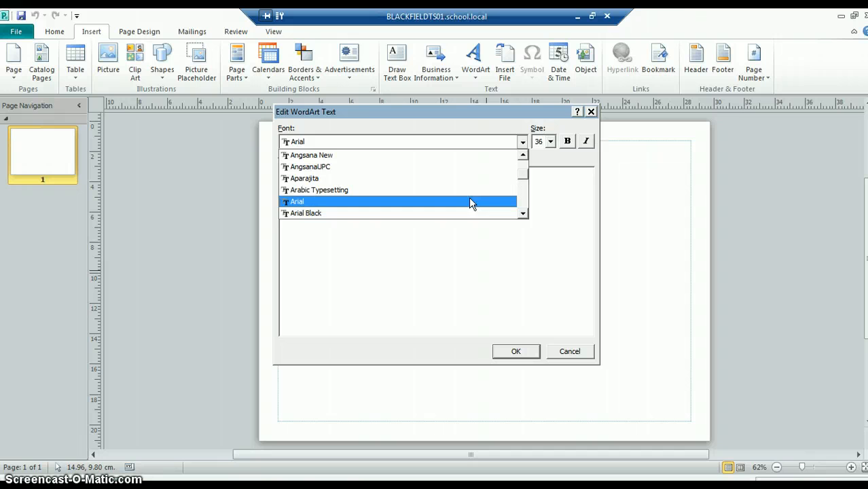
{"action": "key", "text": "Down"}
{"action": "key", "text": "Return"}
{"action": "key", "text": "Down"}
{"action": "key", "text": "Return"}
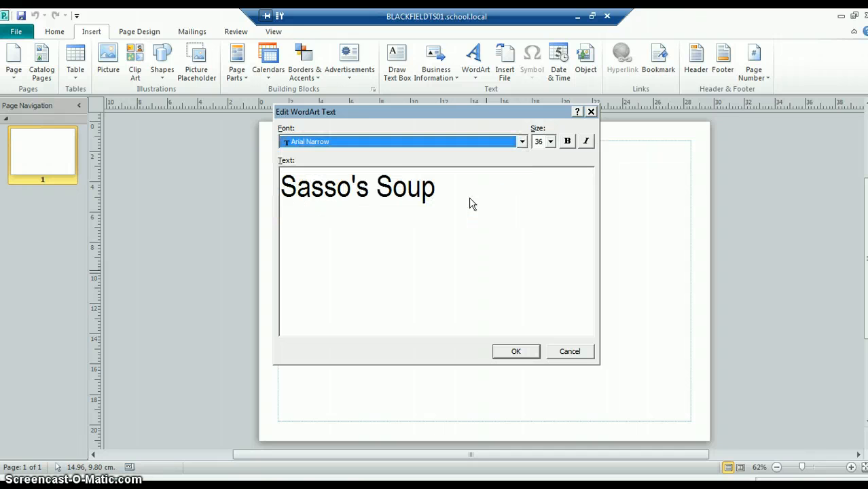
{"action": "key", "text": "Down"}
{"action": "key", "text": "Return"}
{"action": "key", "text": "Down"}
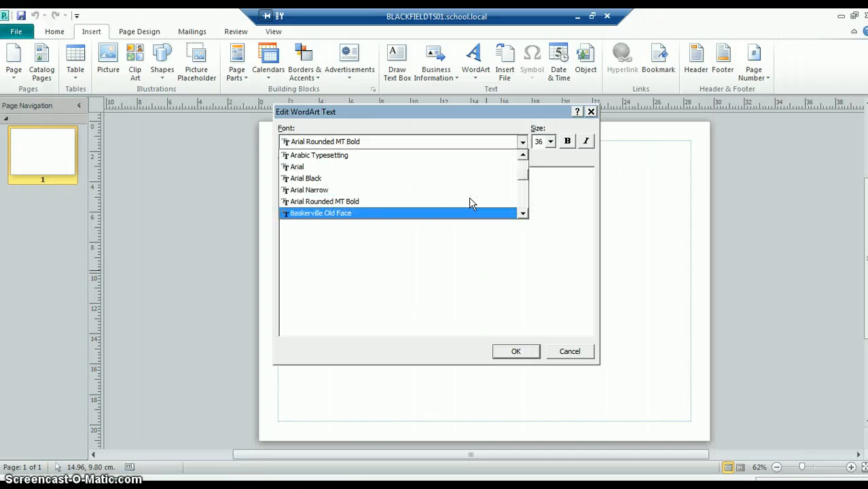
{"action": "key", "text": "Return"}
{"action": "key", "text": "Down"}
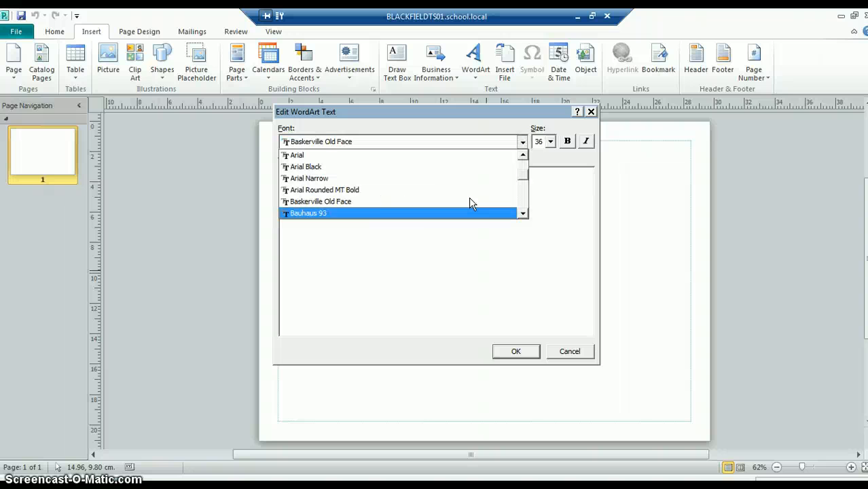
{"action": "key", "text": "Return"}
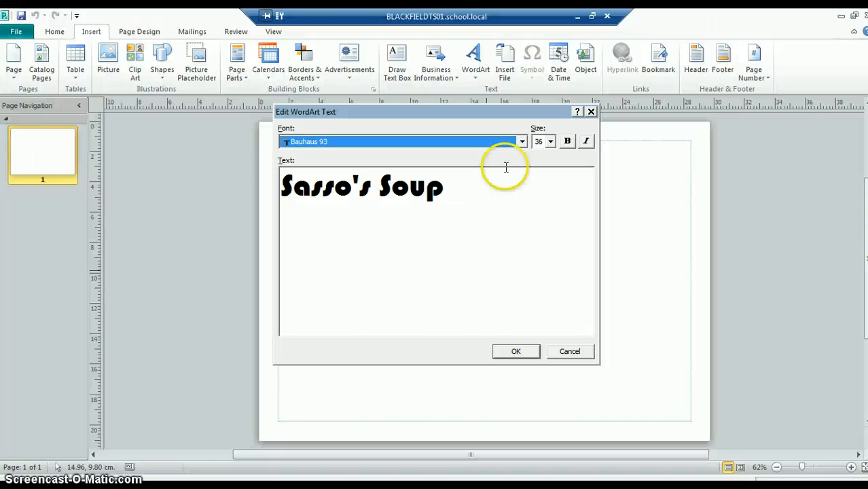
Step: Look through the rest of the font list, keep Bauhaus 93 and insert the WordArt on the page
{"action": "left_click", "coordinate": [521, 141]}
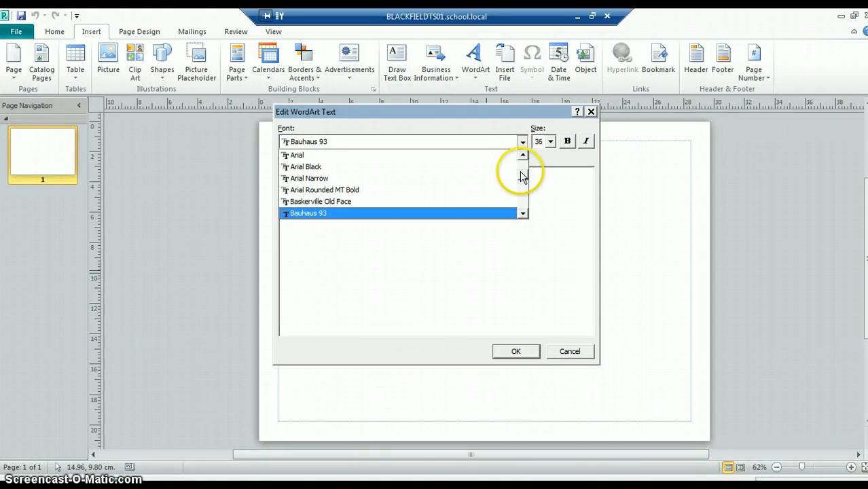
{"action": "left_click_drag", "start_coordinate": [520, 175], "coordinate": [520, 200]}
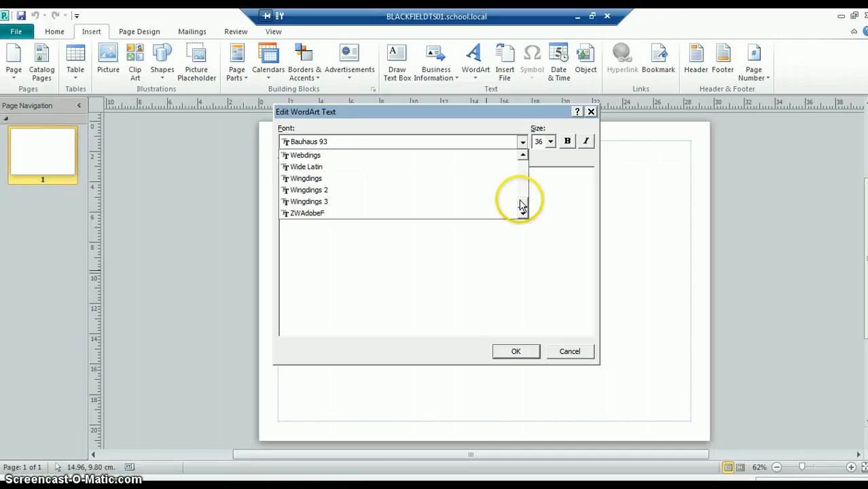
{"action": "left_click", "coordinate": [531, 235]}
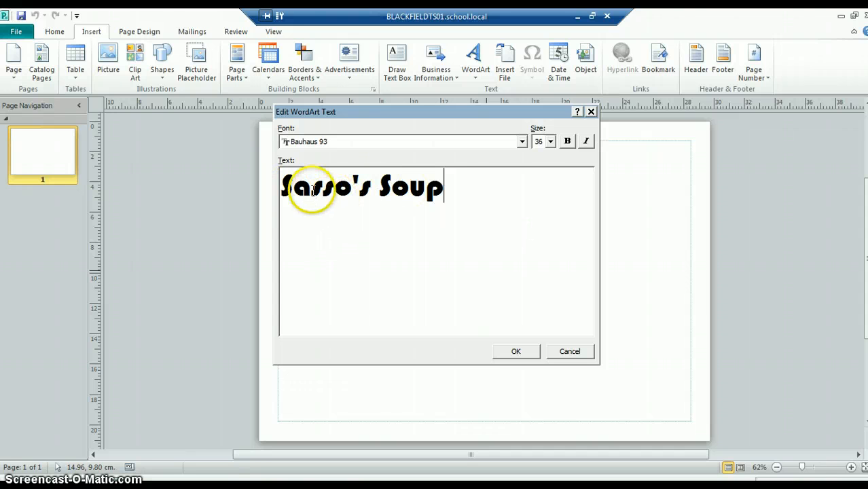
{"action": "left_click", "coordinate": [518, 351]}
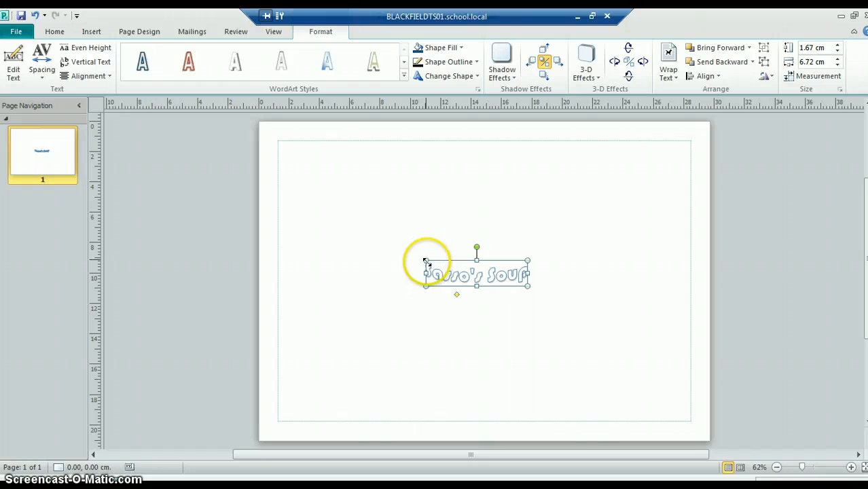
Step: Enlarge the WordArt to about 27.1 cm wide by 13.6 cm high so it spans the page between the side margins
{"action": "left_click_drag", "start_coordinate": [426, 260], "coordinate": [339, 218]}
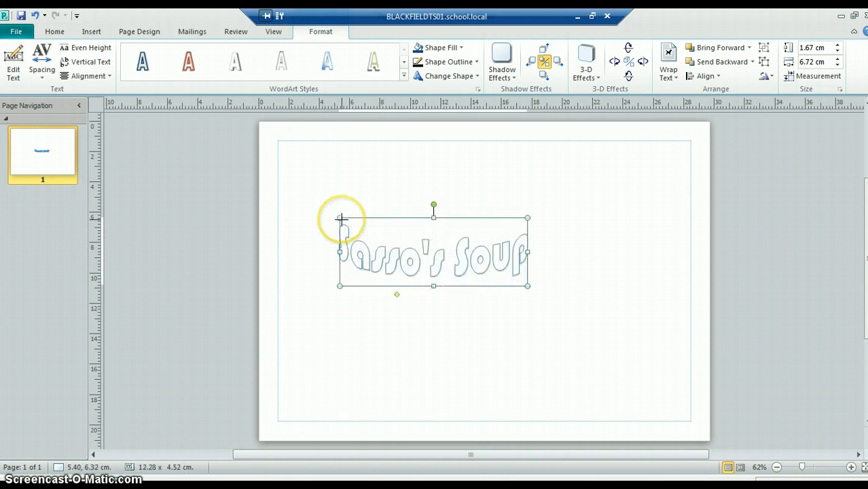
{"action": "left_click_drag", "start_coordinate": [529, 286], "coordinate": [683, 370]}
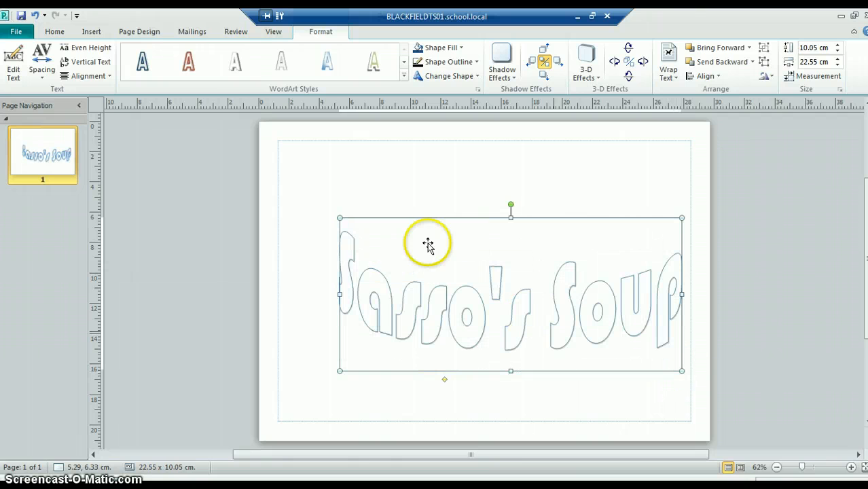
{"action": "left_click_drag", "start_coordinate": [339, 217], "coordinate": [261, 166]}
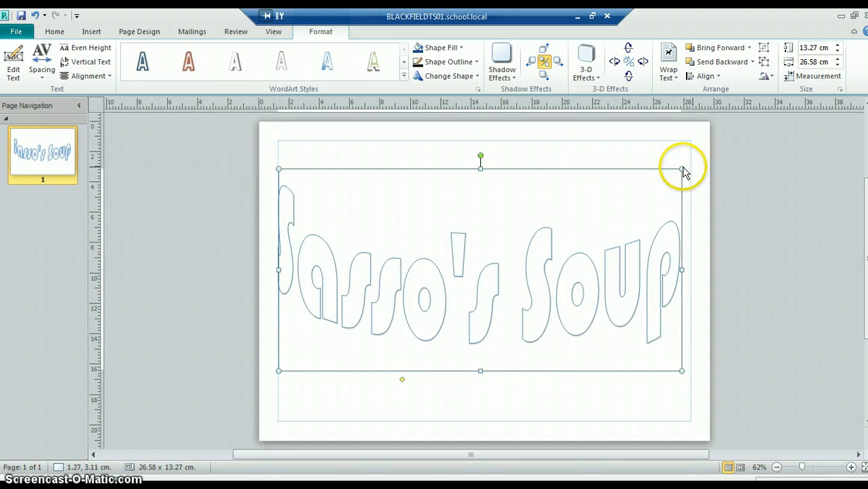
{"action": "left_click_drag", "start_coordinate": [682, 168], "coordinate": [690, 164]}
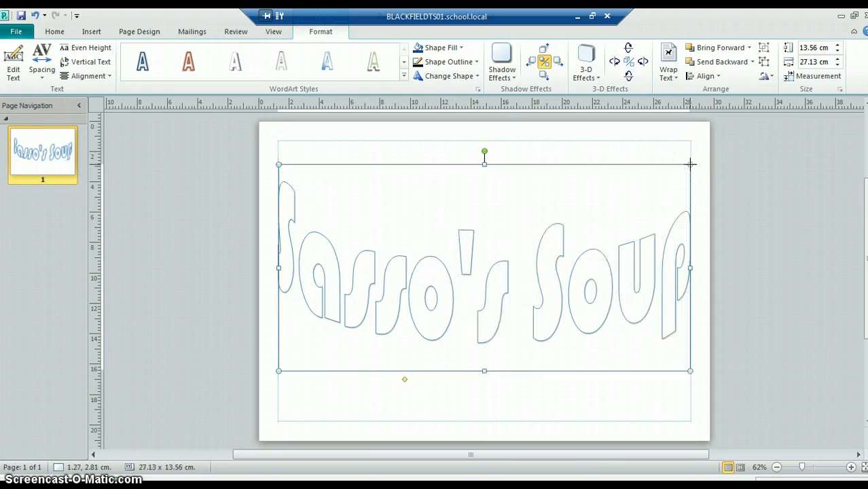
Step: Open the fill effects for the Sasso's Soup WordArt and set its gradient to two colors
{"action": "right_click", "coordinate": [433, 273]}
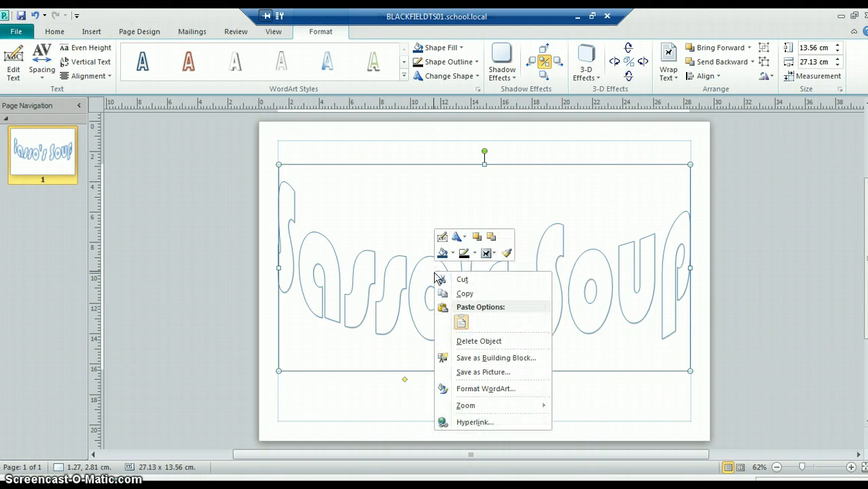
{"action": "left_click", "coordinate": [489, 372]}
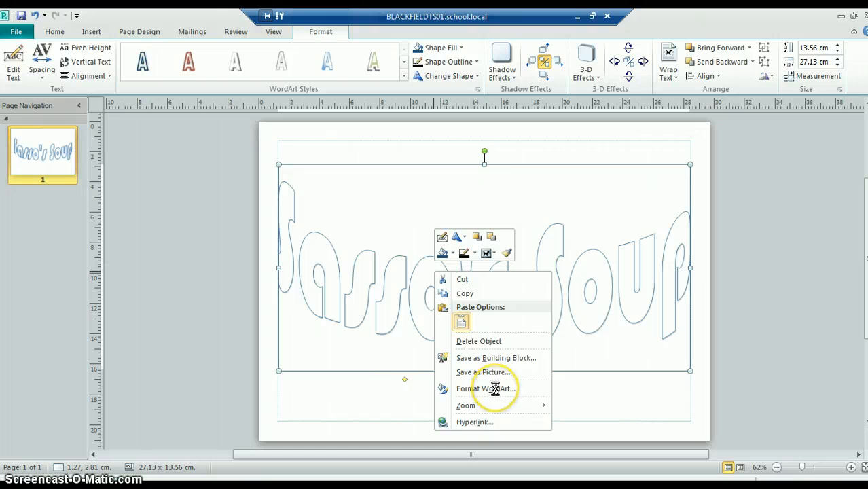
{"action": "left_click", "coordinate": [494, 387]}
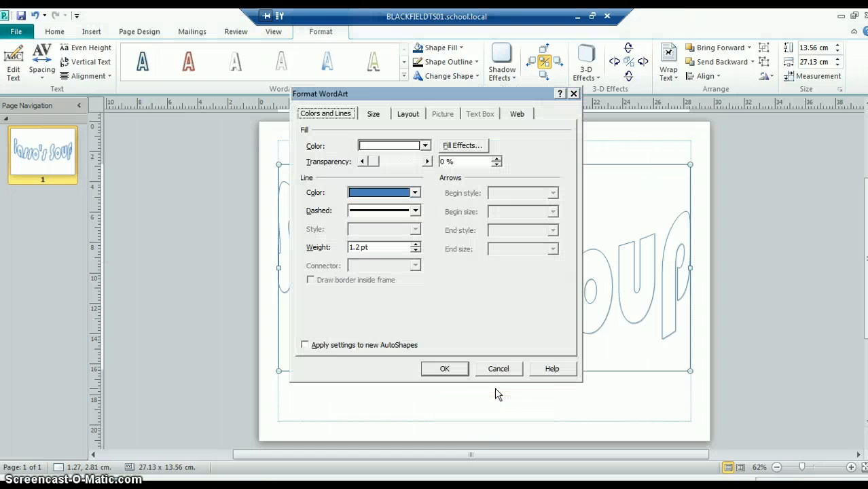
{"action": "left_click", "coordinate": [476, 149]}
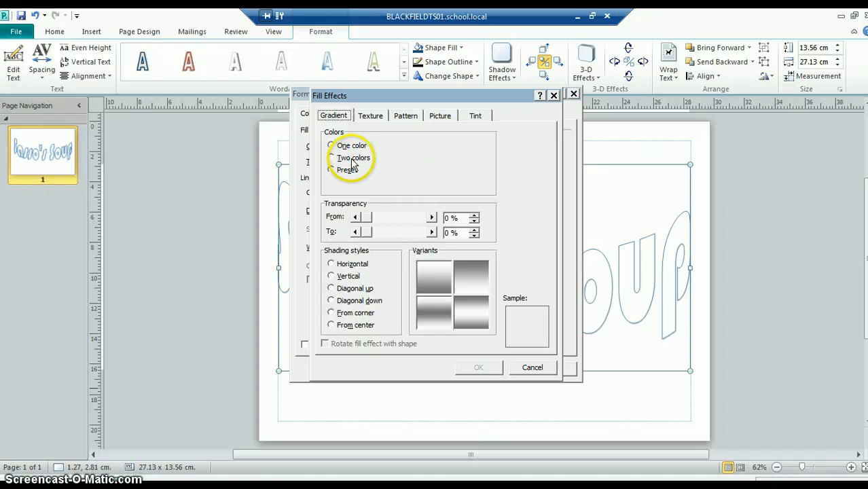
{"action": "left_click", "coordinate": [332, 158]}
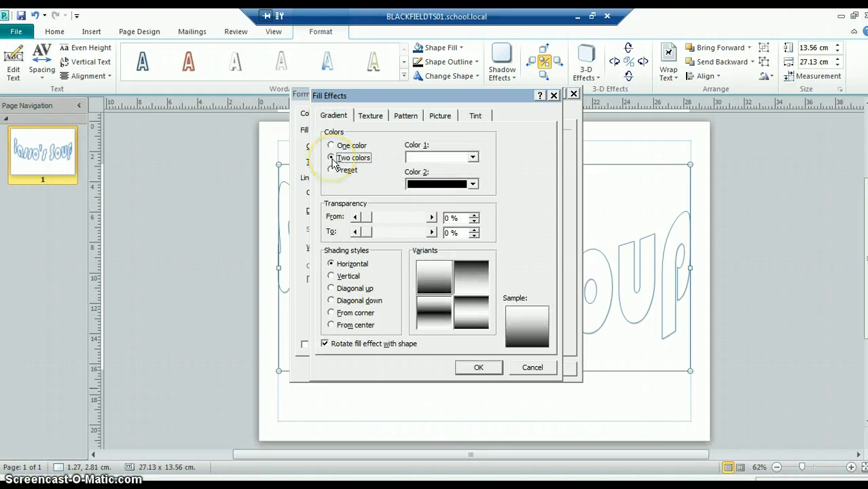
Step: Set the gradient's Color 1 to the dark red from the standard color palette
{"action": "left_click", "coordinate": [457, 158]}
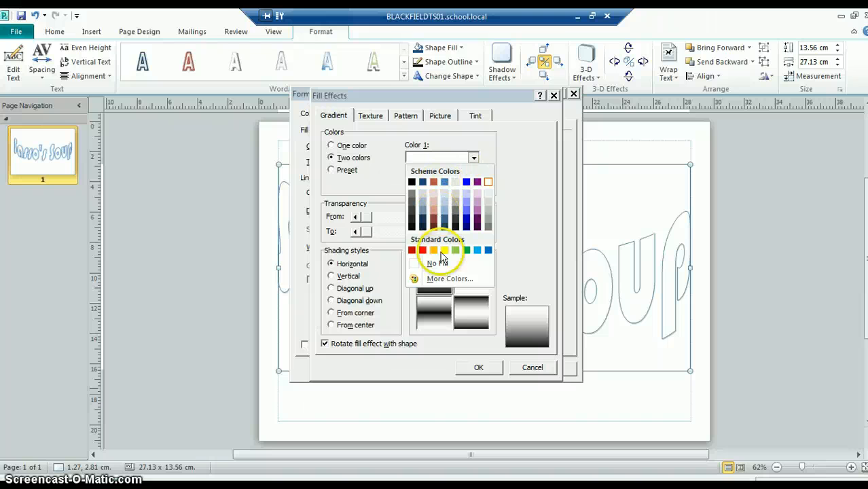
{"action": "left_click", "coordinate": [448, 280]}
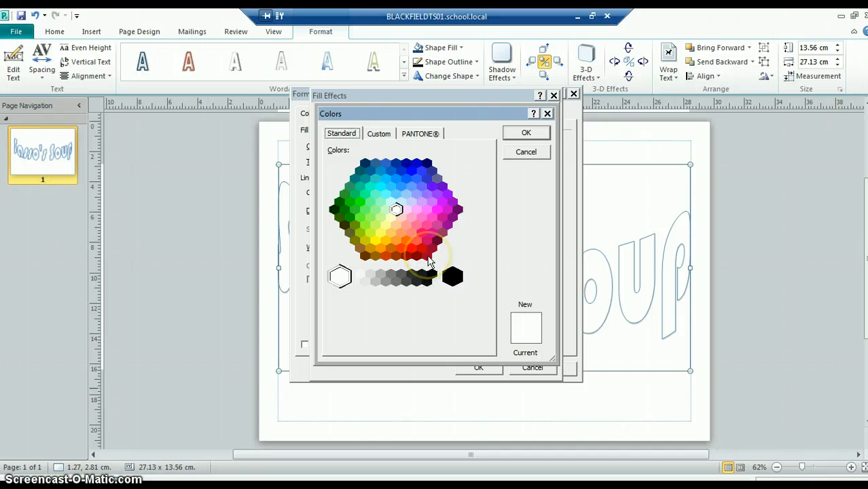
{"action": "left_click", "coordinate": [427, 257]}
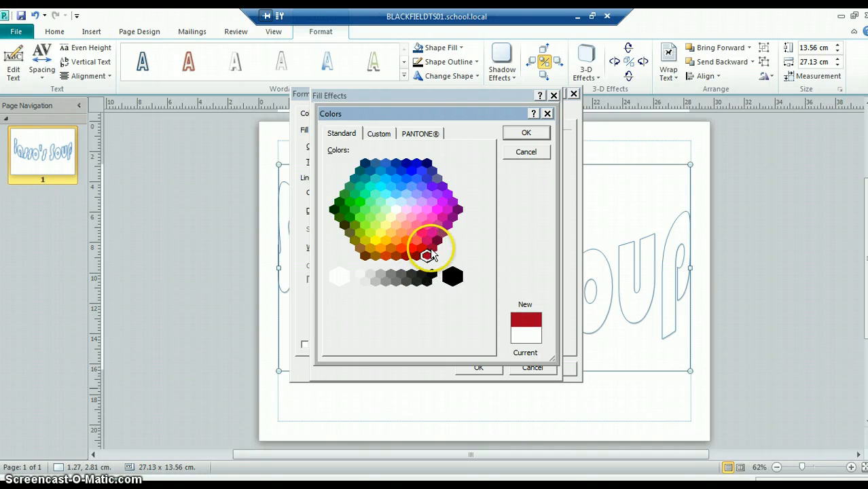
{"action": "left_click", "coordinate": [528, 134]}
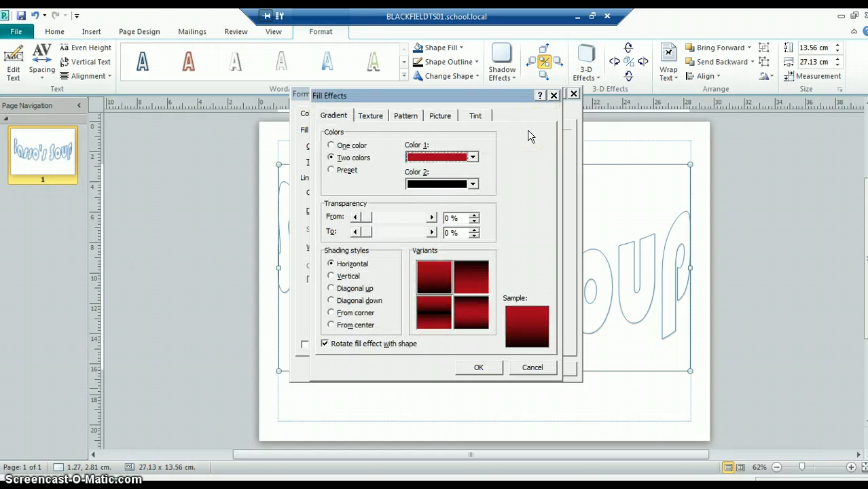
Step: Try bright cyan as the gradient's Color 2 with the first horizontal variant
{"action": "left_click", "coordinate": [473, 185]}
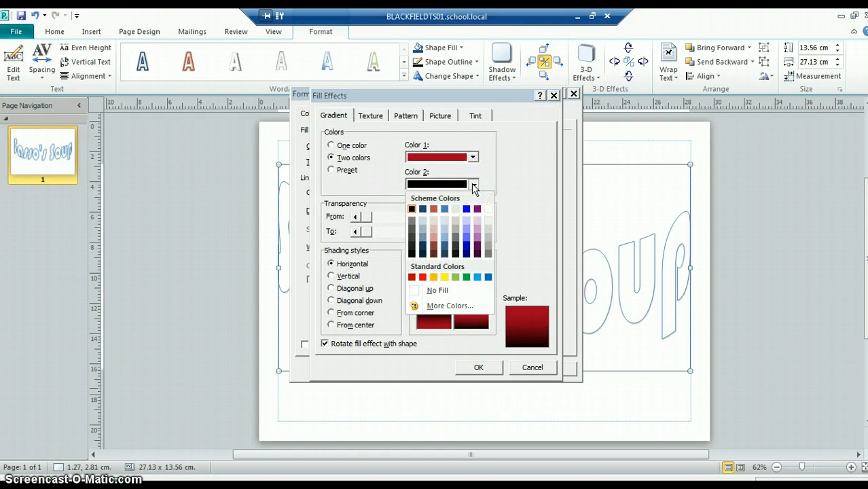
{"action": "left_click", "coordinate": [450, 305]}
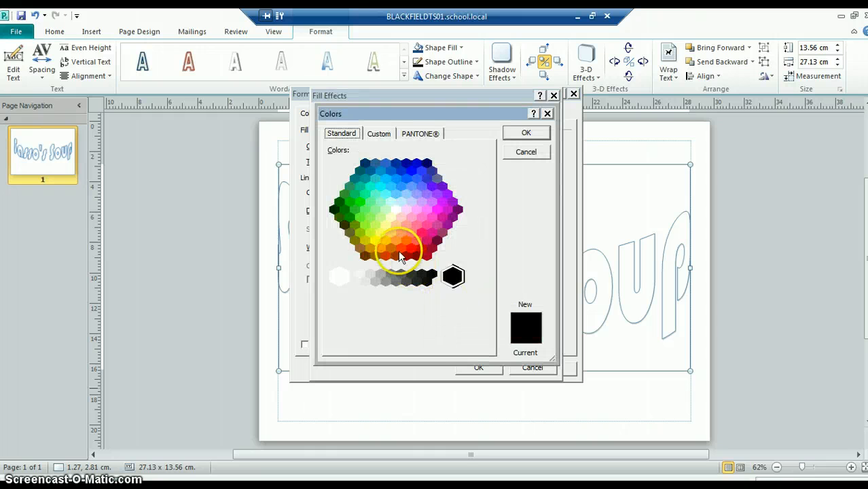
{"action": "left_click", "coordinate": [382, 190]}
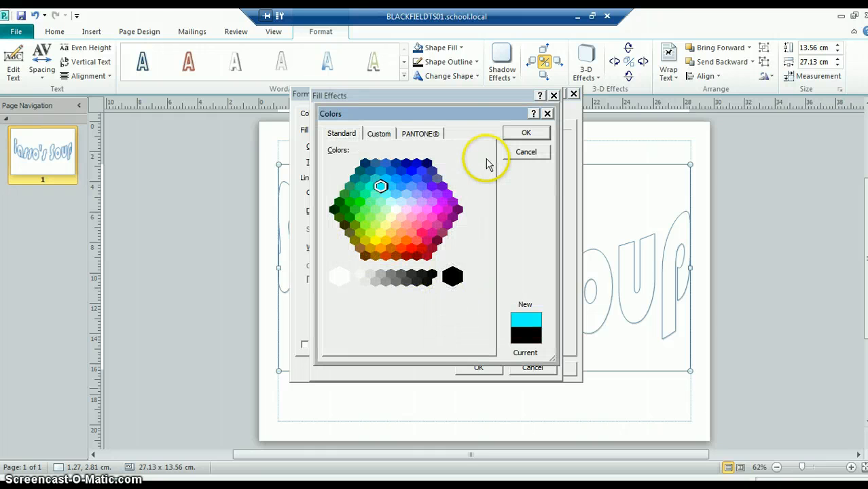
{"action": "left_click", "coordinate": [524, 136]}
{"action": "left_click", "coordinate": [426, 268]}
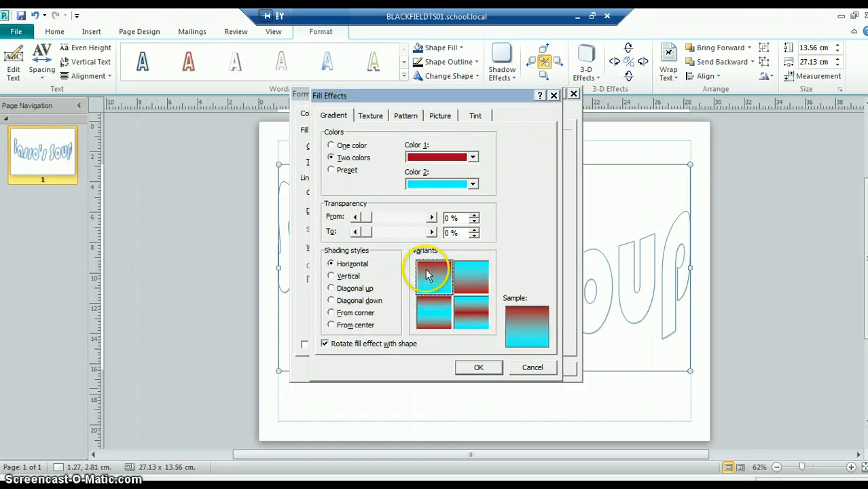
Step: Try golden brown and royal blue for Color 2, and preview the blue in the first horizontal variant
{"action": "left_click", "coordinate": [473, 184]}
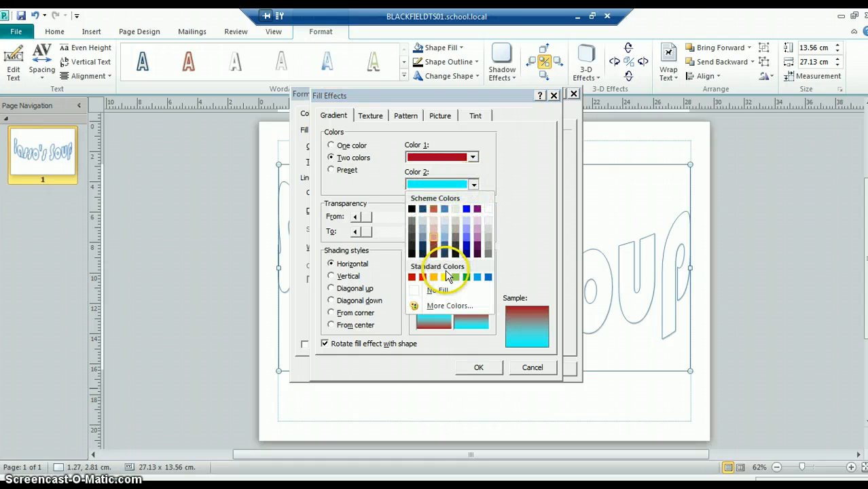
{"action": "left_click", "coordinate": [458, 307]}
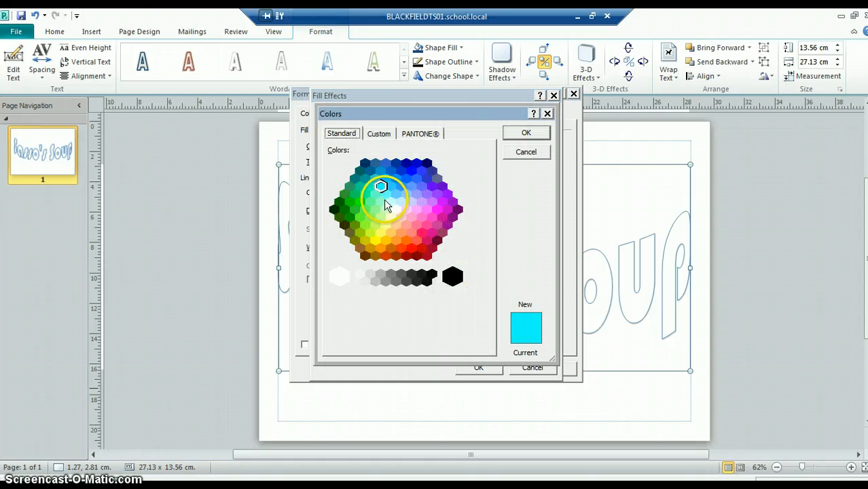
{"action": "left_click", "coordinate": [371, 247]}
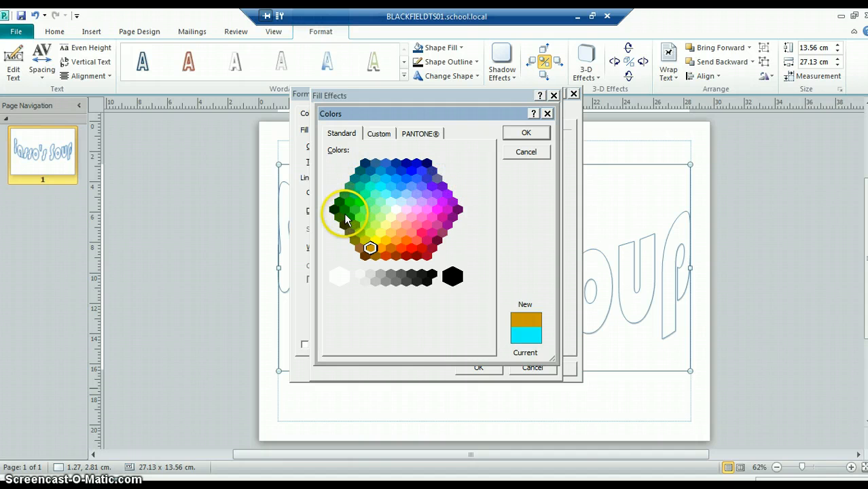
{"action": "left_click", "coordinate": [401, 171]}
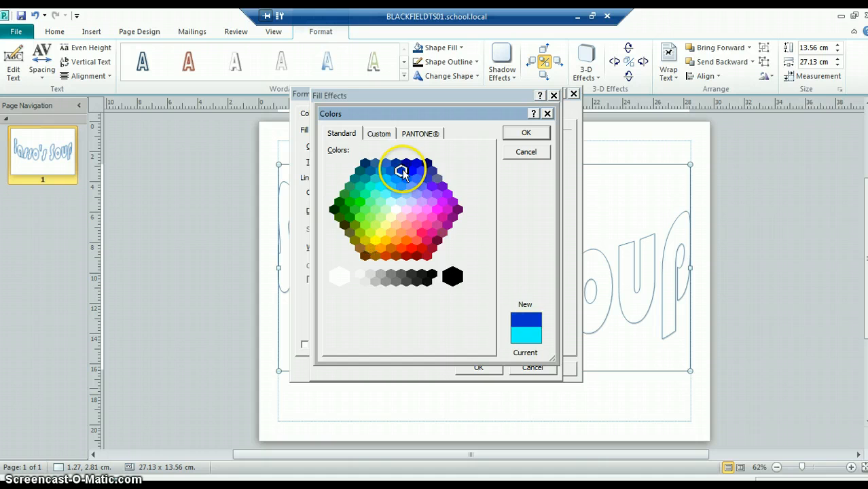
{"action": "left_click", "coordinate": [511, 135]}
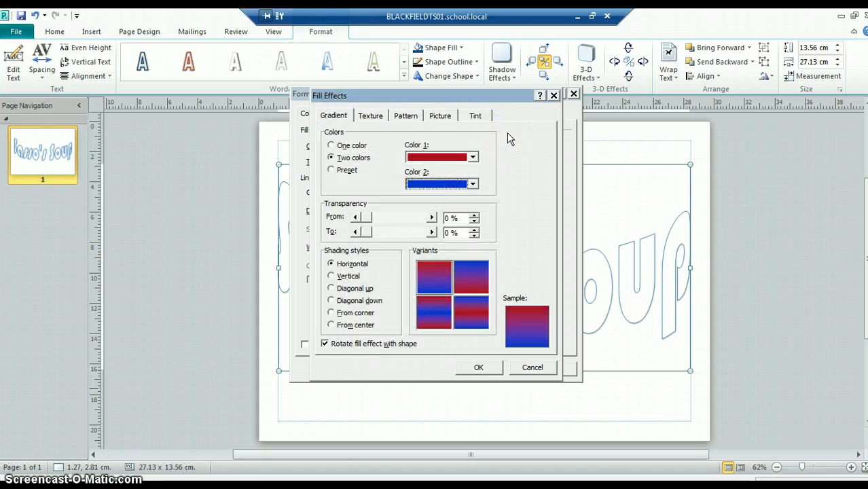
{"action": "left_click", "coordinate": [435, 292]}
Step: Compare several orange shades for the gradient's Color 2 and set it to bright orange
{"action": "left_click", "coordinate": [473, 184]}
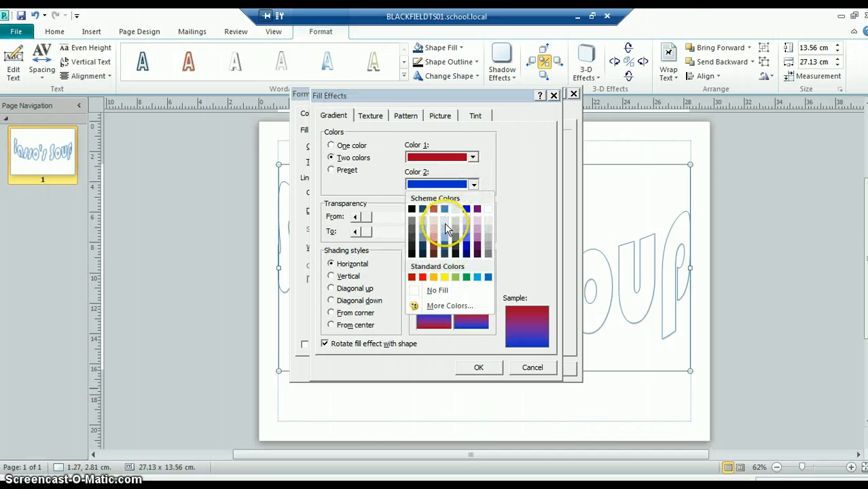
{"action": "left_click", "coordinate": [449, 306]}
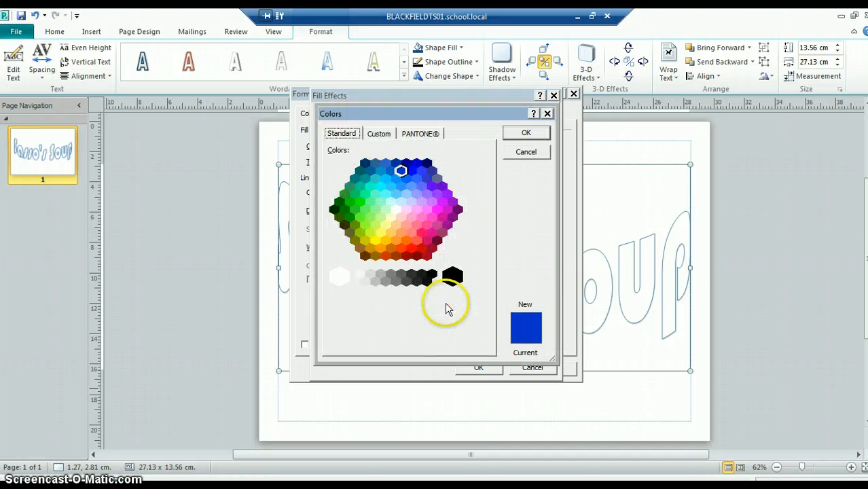
{"action": "left_click", "coordinate": [403, 233]}
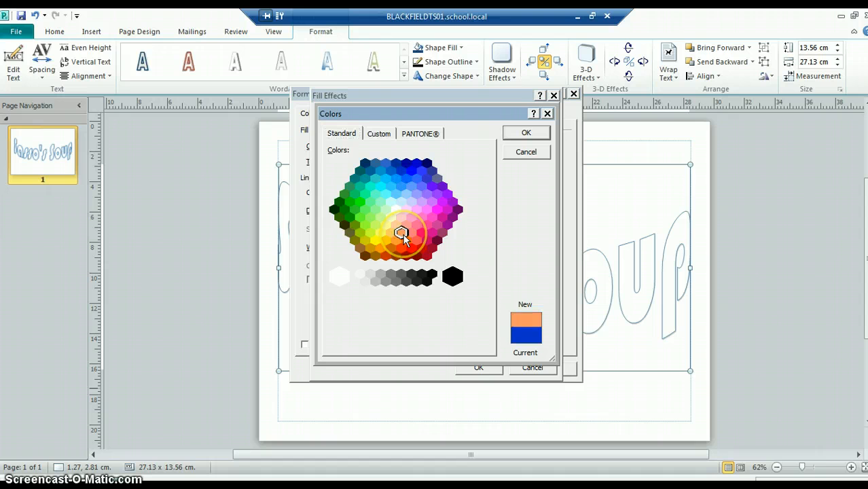
{"action": "left_click", "coordinate": [406, 239]}
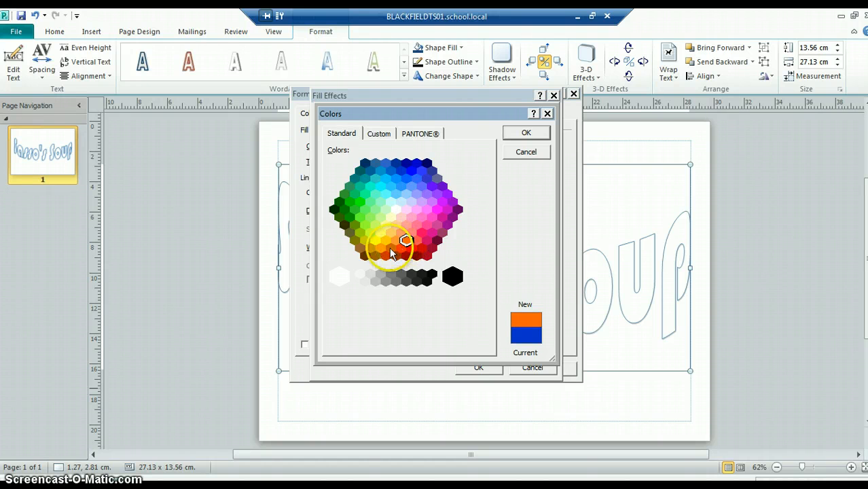
{"action": "left_click", "coordinate": [391, 248]}
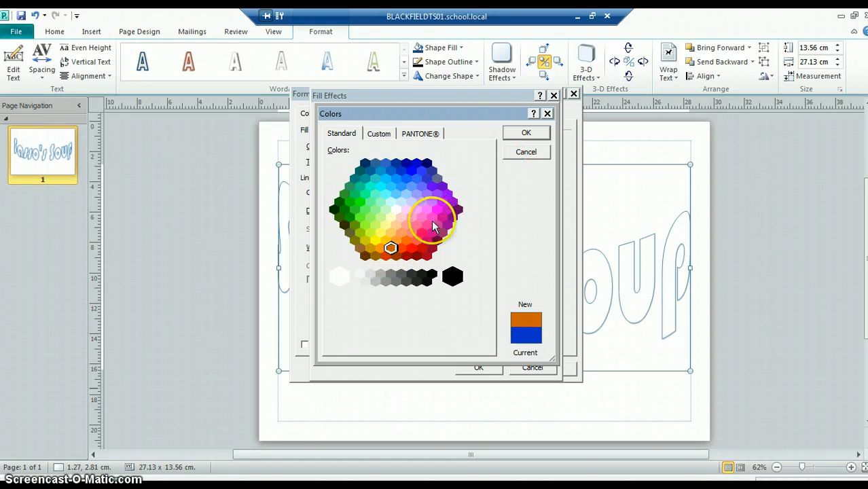
{"action": "left_click", "coordinate": [398, 240]}
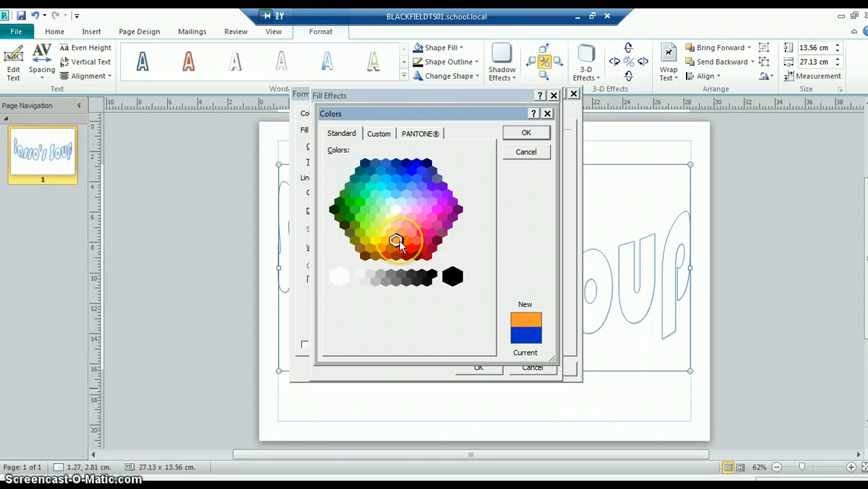
{"action": "left_click", "coordinate": [406, 239]}
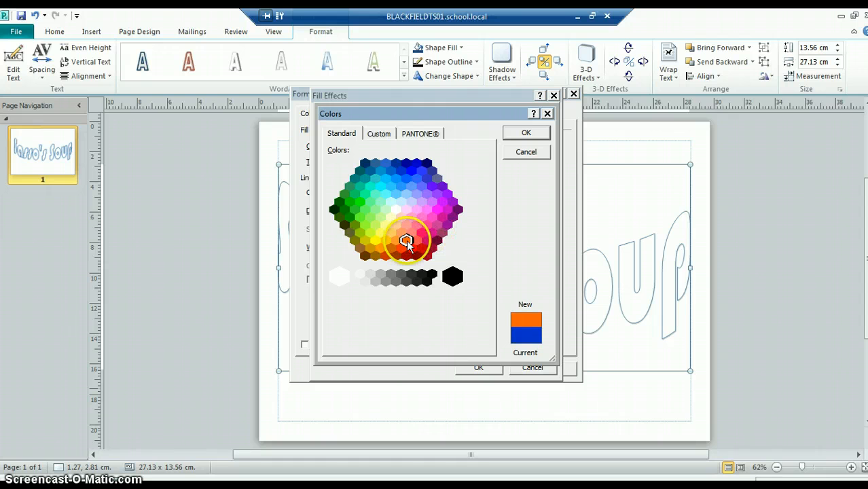
{"action": "left_click", "coordinate": [525, 133]}
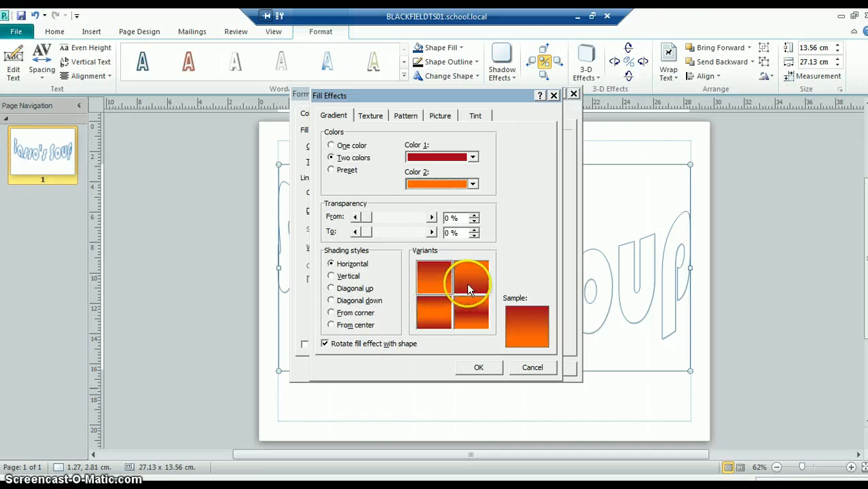
Step: Try out the horizontal gradient variants and return to the one running from red at the top to orange
{"action": "left_click", "coordinate": [467, 282]}
{"action": "left_click", "coordinate": [467, 305]}
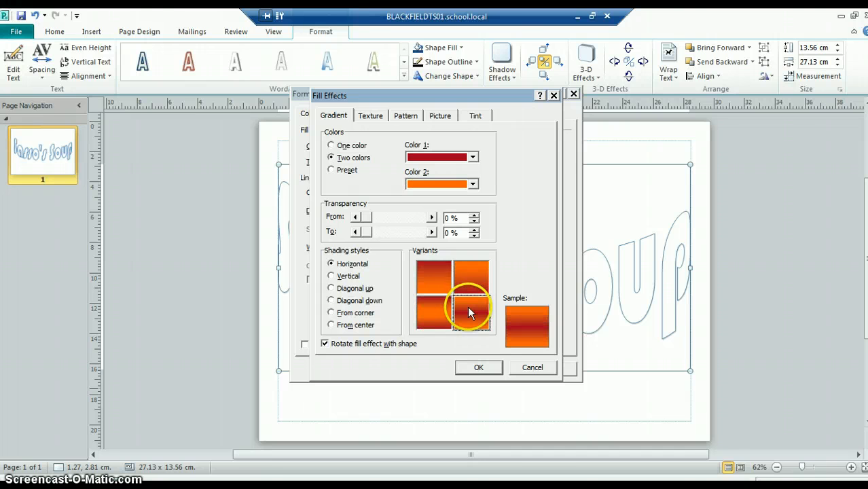
{"action": "left_click", "coordinate": [432, 315]}
{"action": "left_click", "coordinate": [433, 275]}
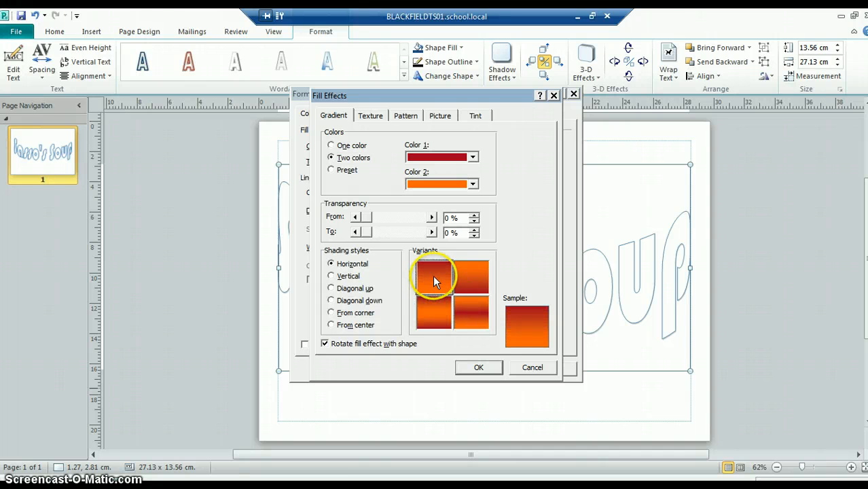
{"action": "left_click", "coordinate": [471, 281]}
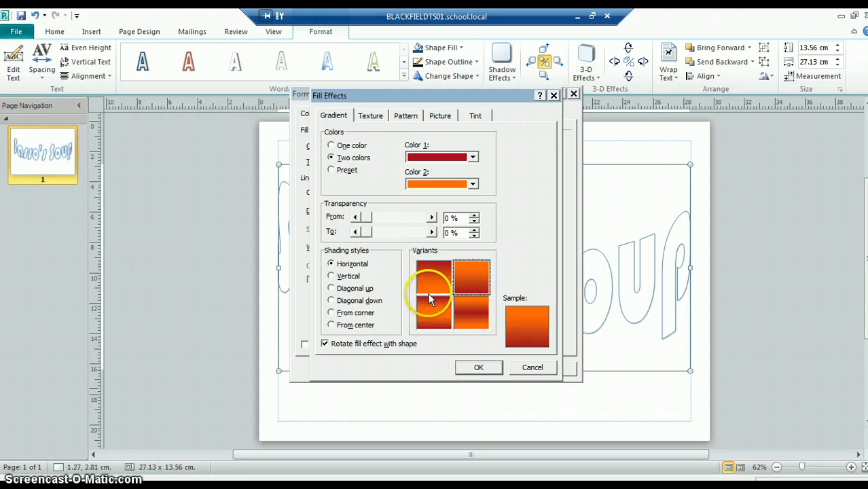
{"action": "left_click", "coordinate": [431, 275]}
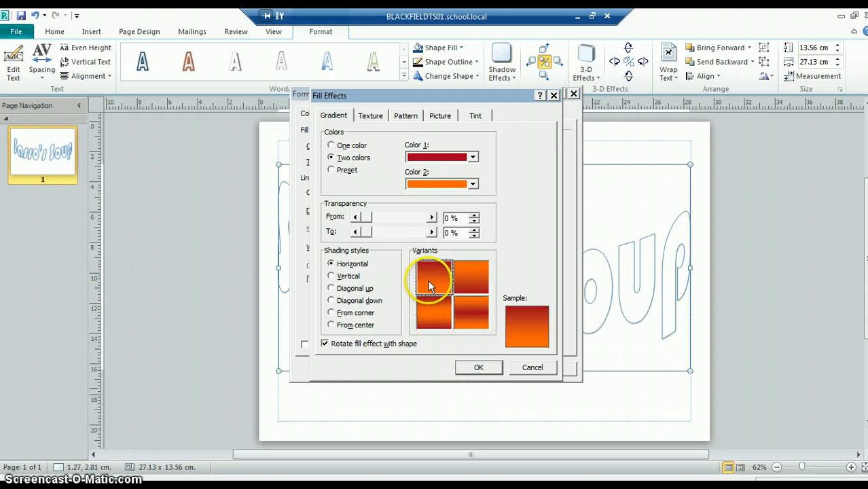
Step: Try the vertical, diagonal and from-corner shading styles, return to Horizontal and accept the red-to-orange gradient fill
{"action": "left_click", "coordinate": [331, 276]}
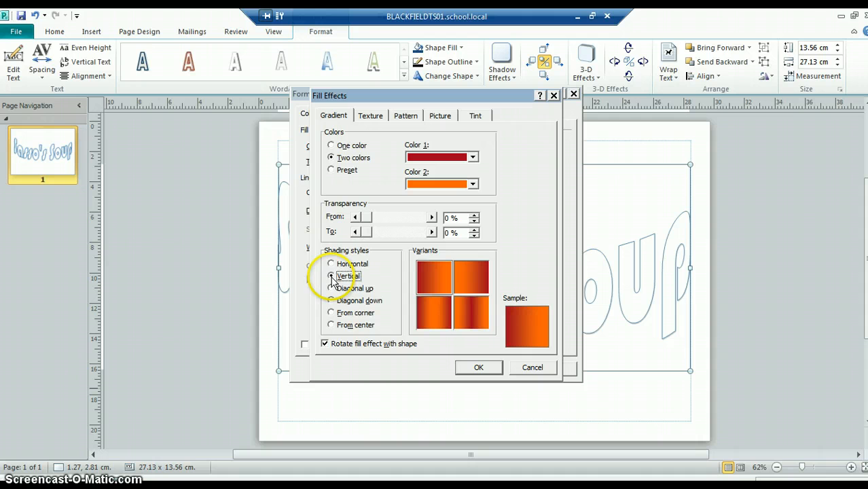
{"action": "left_click", "coordinate": [332, 288]}
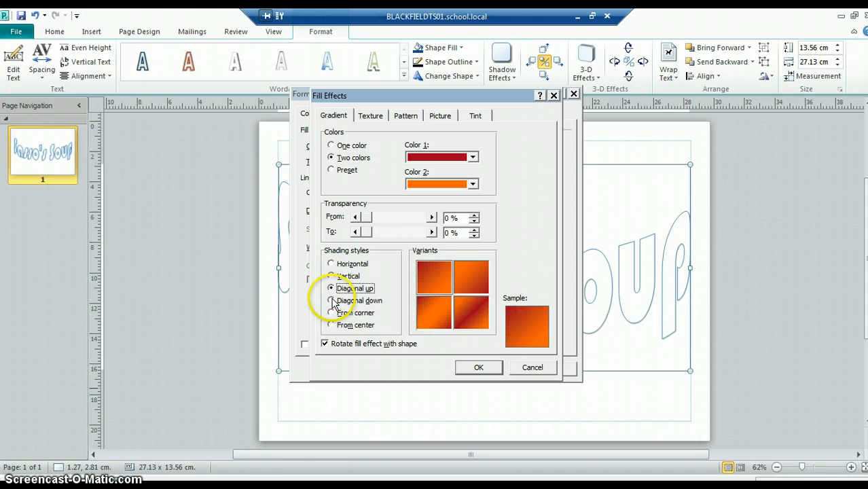
{"action": "left_click", "coordinate": [332, 301]}
{"action": "left_click", "coordinate": [332, 314]}
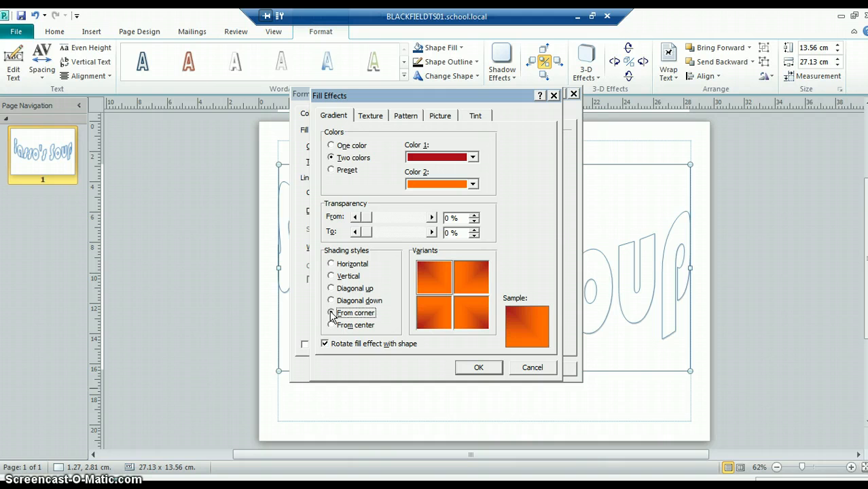
{"action": "left_click", "coordinate": [331, 264]}
{"action": "left_click", "coordinate": [478, 368]}
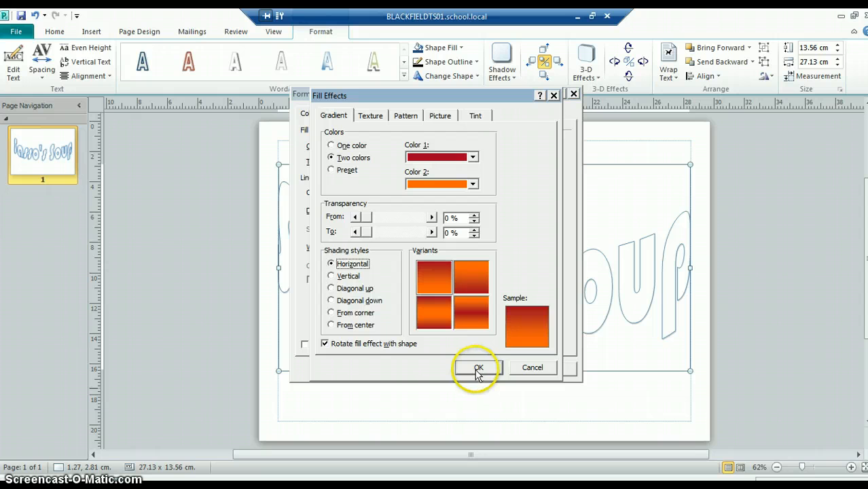
{"action": "left_click", "coordinate": [479, 368]}
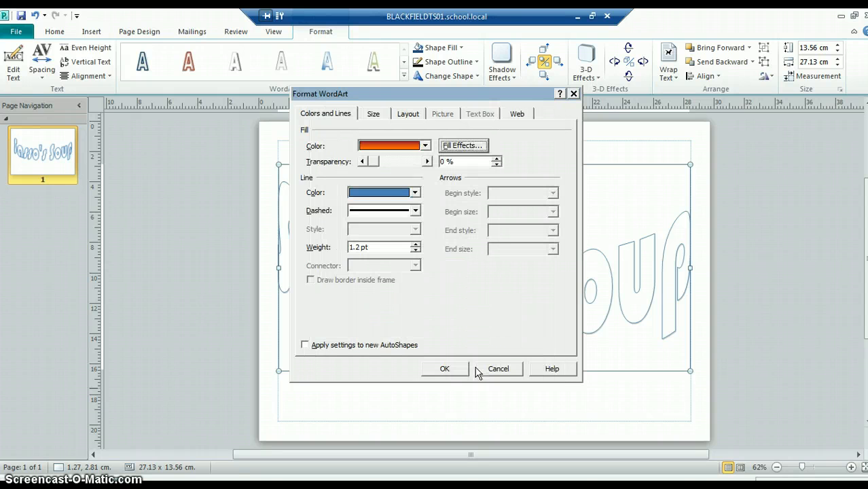
Step: Give the WordArt title a white outline with a 9.2 pt weight and apply the formatting
{"action": "left_click", "coordinate": [418, 195]}
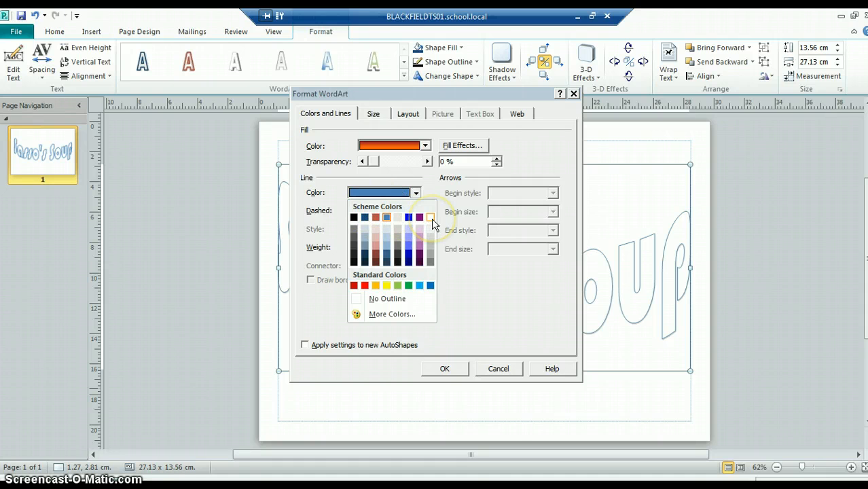
{"action": "left_click", "coordinate": [430, 217]}
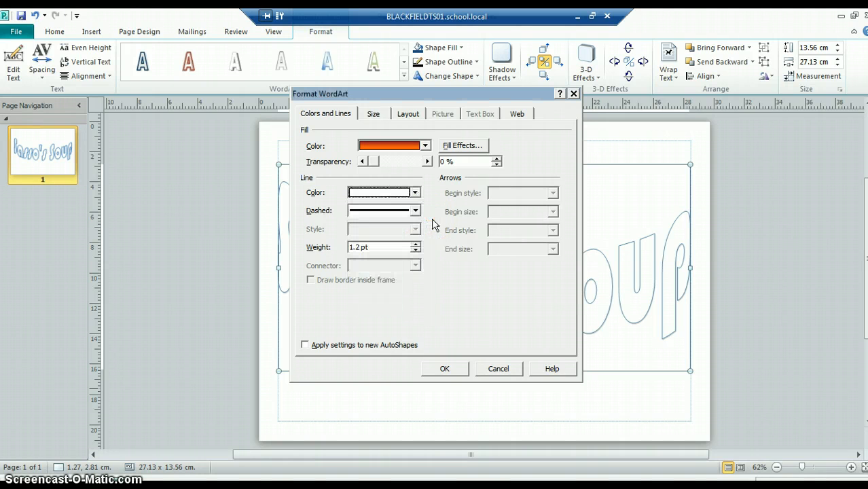
{"action": "left_click", "coordinate": [416, 247]}
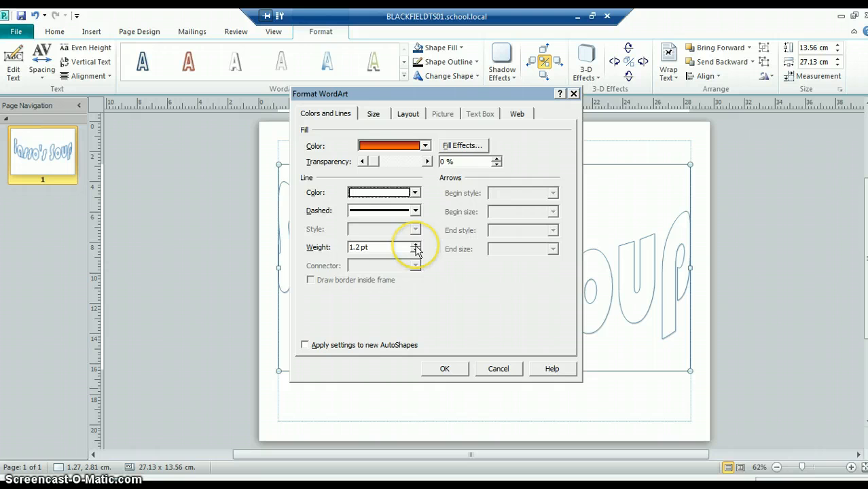
{"action": "left_click", "coordinate": [415, 246]}
{"action": "left_click", "coordinate": [415, 246]}
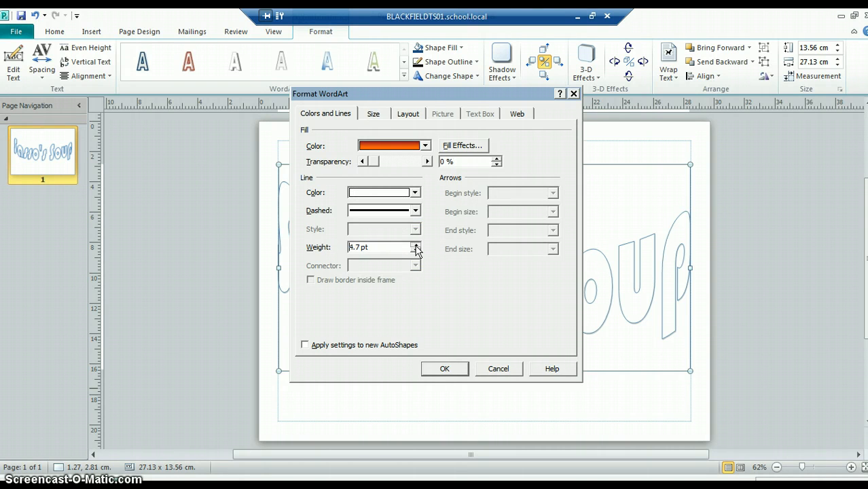
{"action": "left_click", "coordinate": [415, 246]}
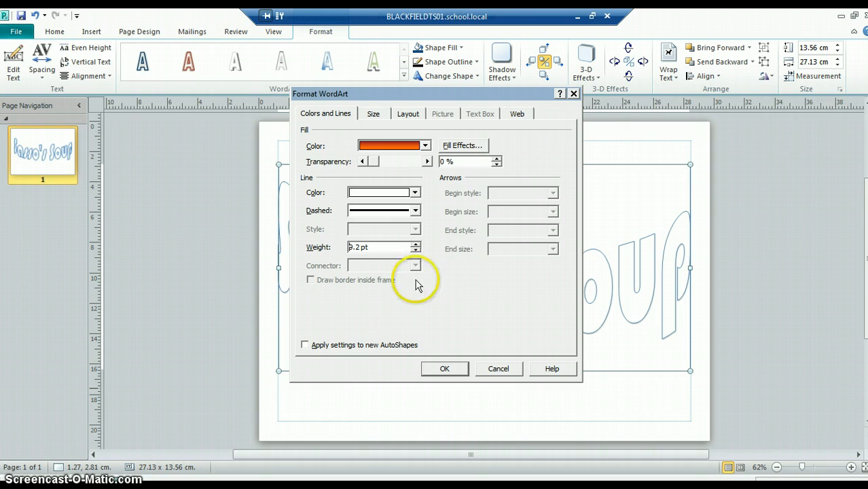
{"action": "left_click", "coordinate": [444, 369]}
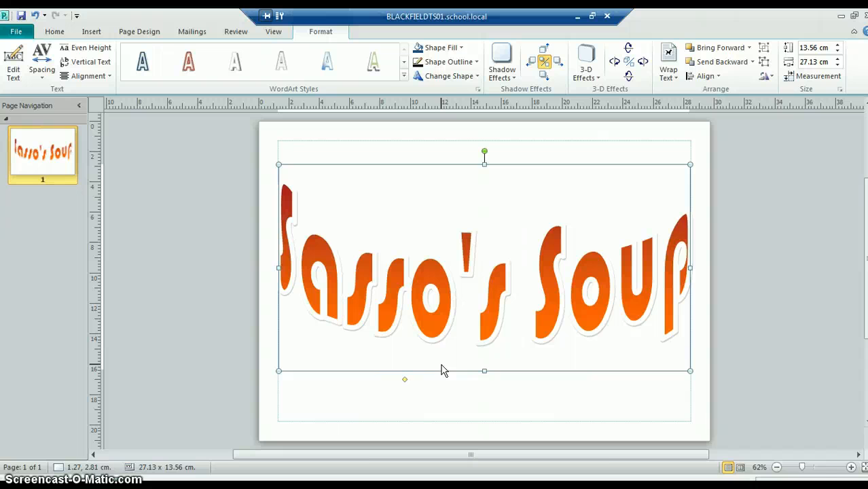
{"action": "left_click", "coordinate": [448, 386]}
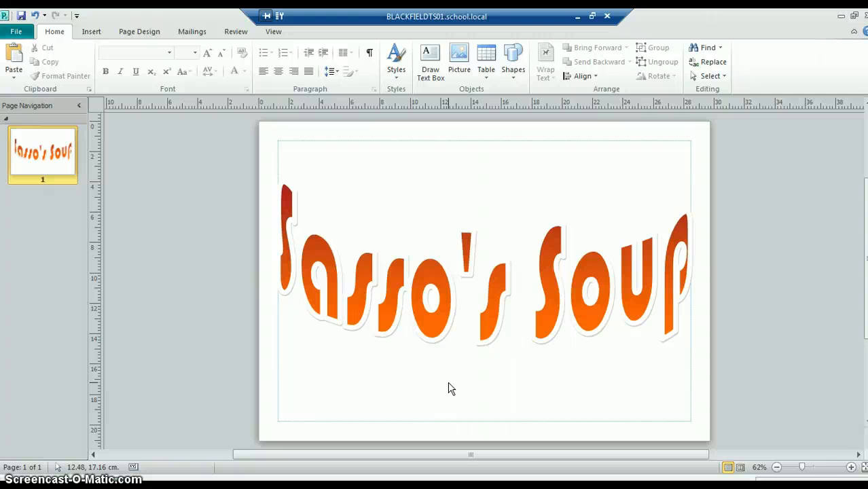
Step: Draw an oval about 27.8 × 16.5 cm over the title and move it up towards the page's upper margin
{"action": "left_click", "coordinate": [93, 34]}
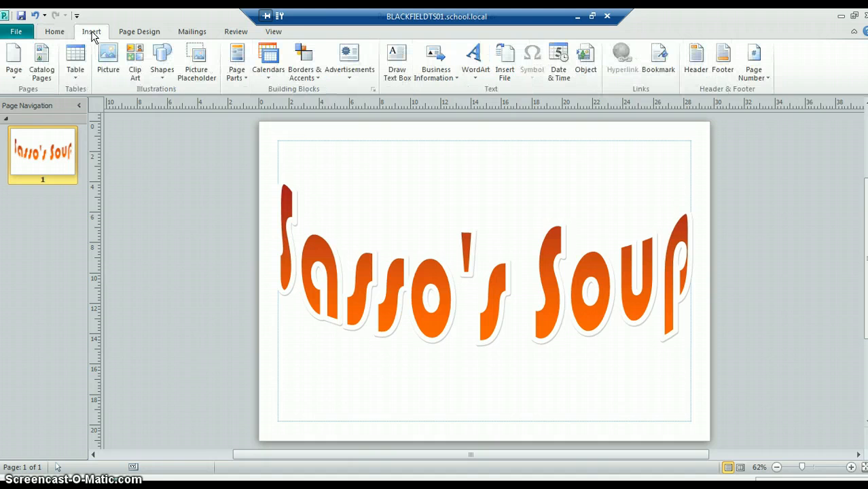
{"action": "left_click", "coordinate": [163, 76]}
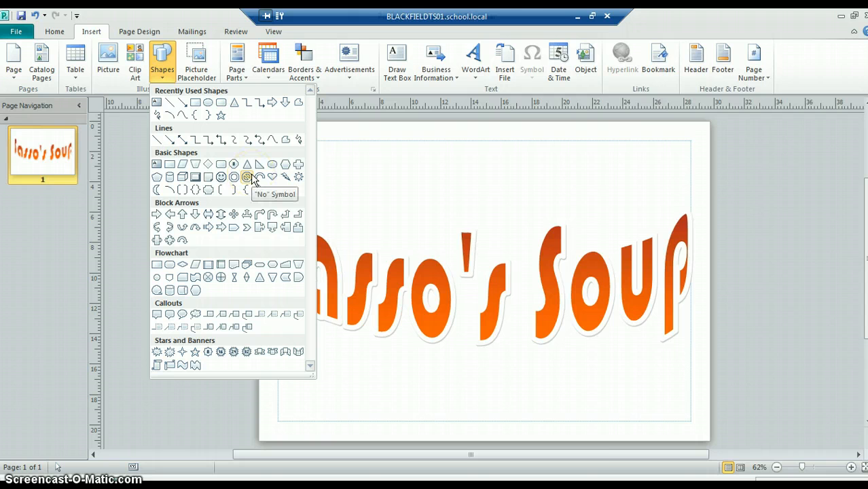
{"action": "left_click", "coordinate": [208, 108]}
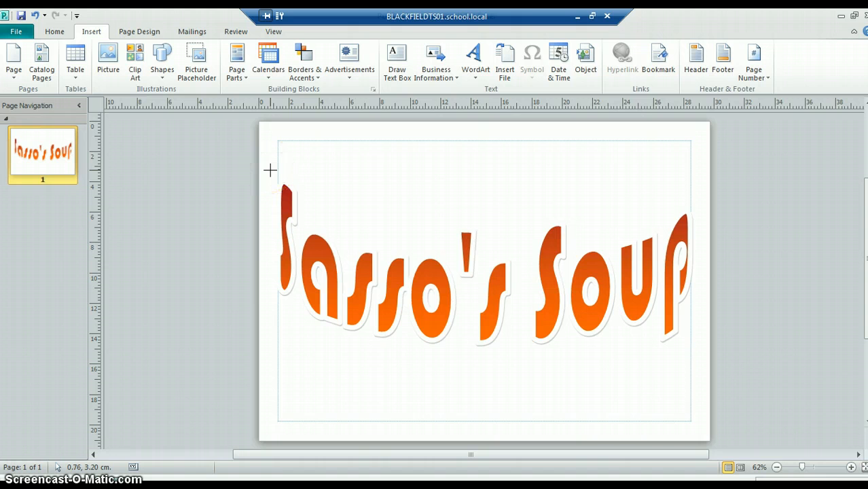
{"action": "left_click_drag", "start_coordinate": [270, 170], "coordinate": [691, 433]}
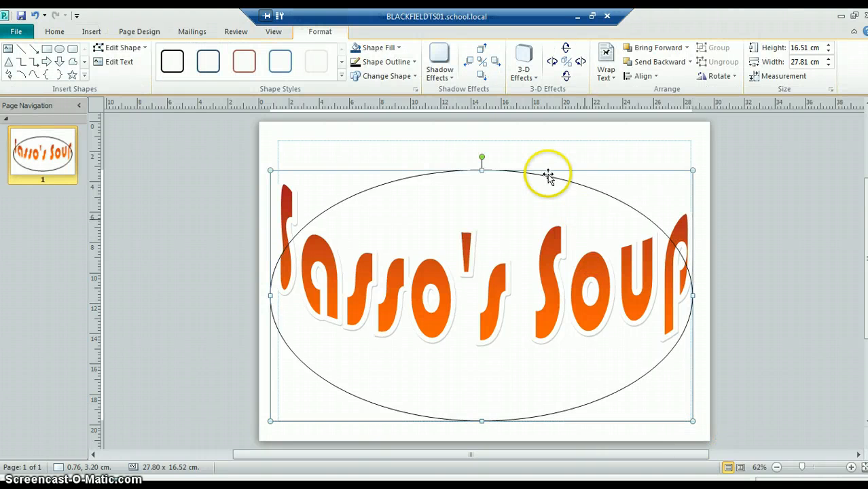
{"action": "left_click_drag", "start_coordinate": [542, 154], "coordinate": [541, 150]}
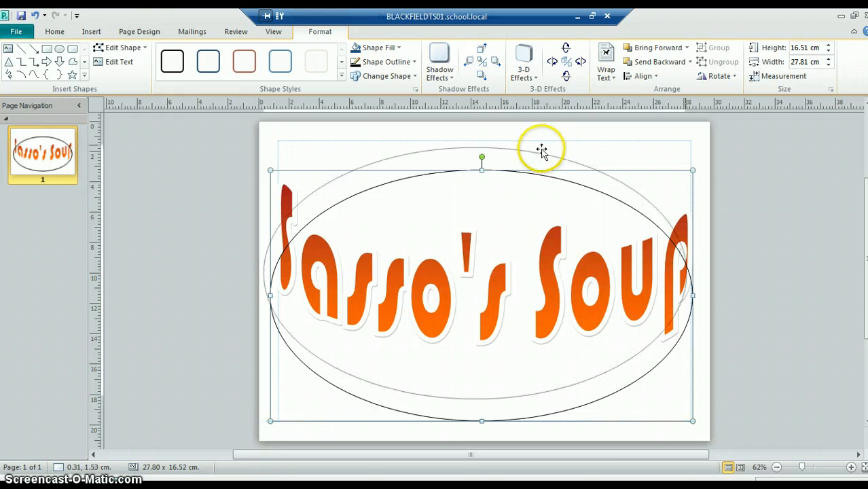
{"action": "left_click_drag", "start_coordinate": [542, 150], "coordinate": [542, 149]}
Step: Shrink the WordArt title to about 23.4 × 10.5 cm and centre it inside the oval
{"action": "left_click", "coordinate": [664, 366]}
{"action": "left_click_drag", "start_coordinate": [688, 369], "coordinate": [626, 324]}
{"action": "left_click_drag", "start_coordinate": [519, 256], "coordinate": [547, 281]}
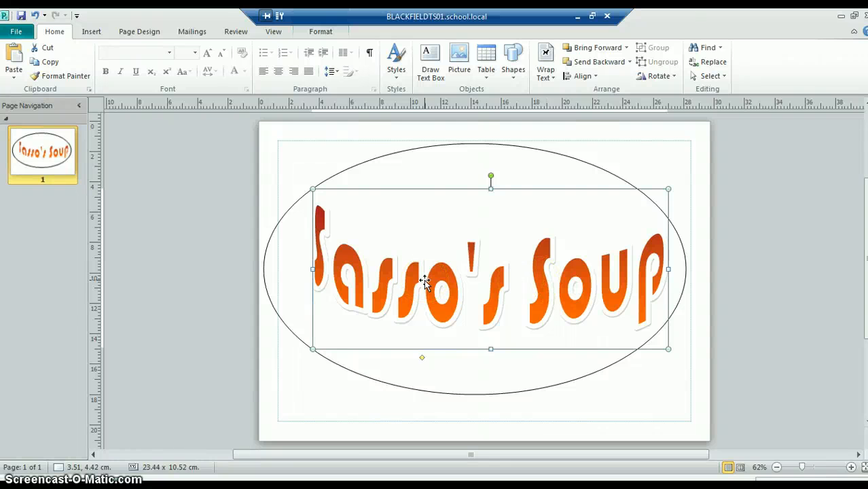
{"action": "left_click_drag", "start_coordinate": [424, 279], "coordinate": [410, 279]}
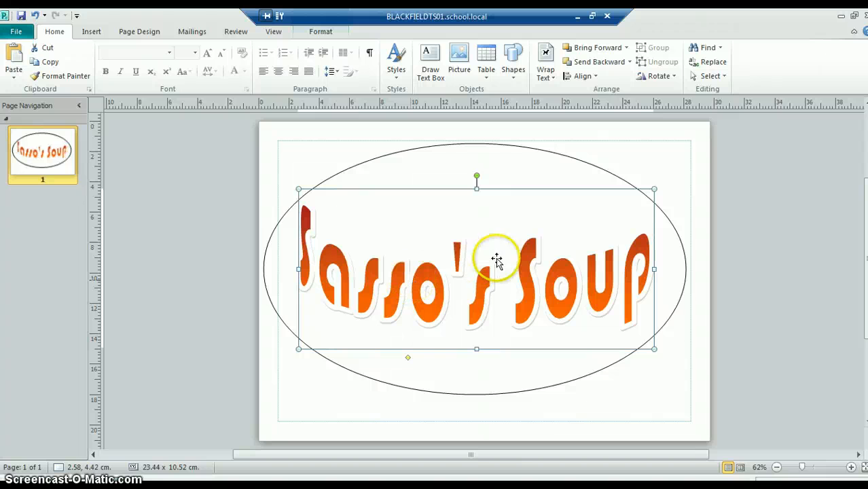
{"action": "left_click", "coordinate": [687, 218]}
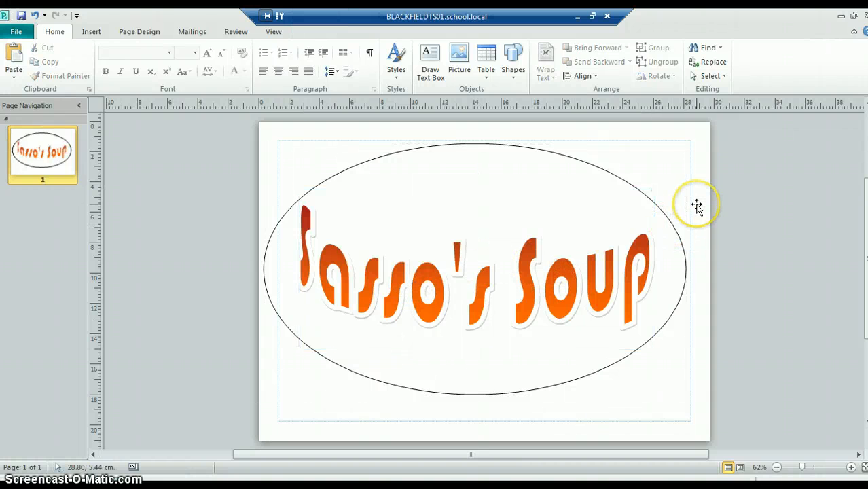
Step: Set the oval's fill to golden yellow from the extended standard colour palette
{"action": "left_click", "coordinate": [436, 286]}
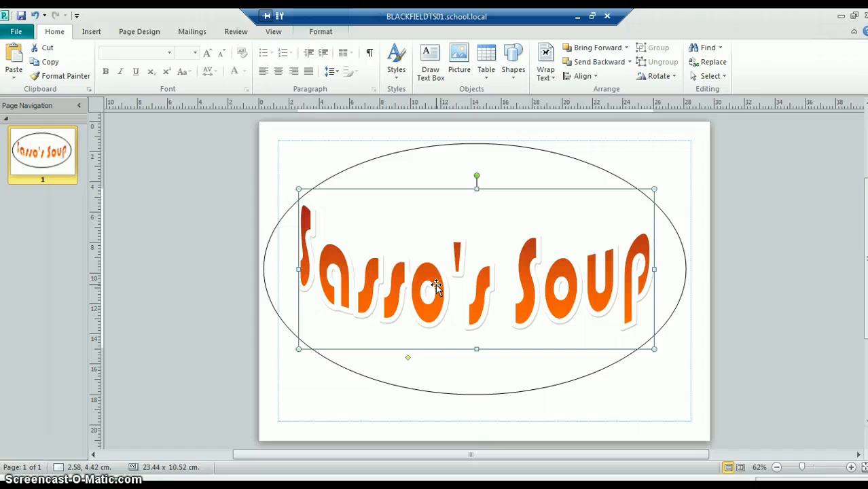
{"action": "left_click", "coordinate": [590, 303]}
{"action": "left_click", "coordinate": [685, 268]}
{"action": "left_click", "coordinate": [618, 216]}
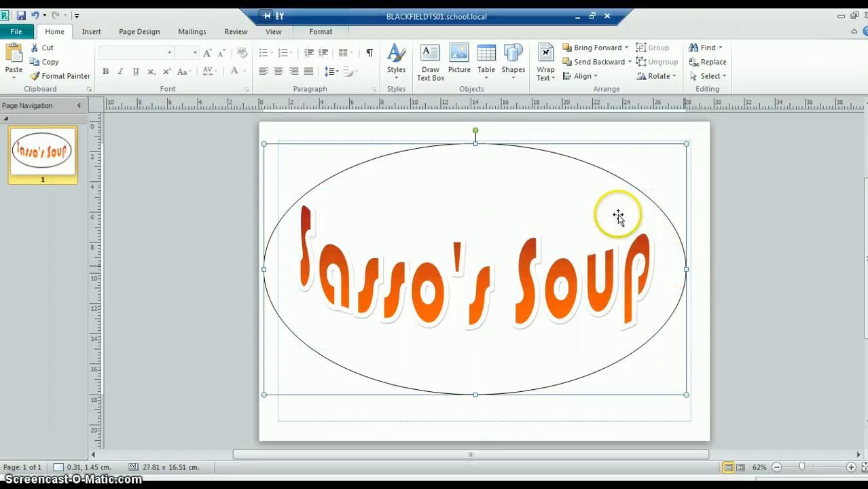
{"action": "right_click", "coordinate": [621, 185]}
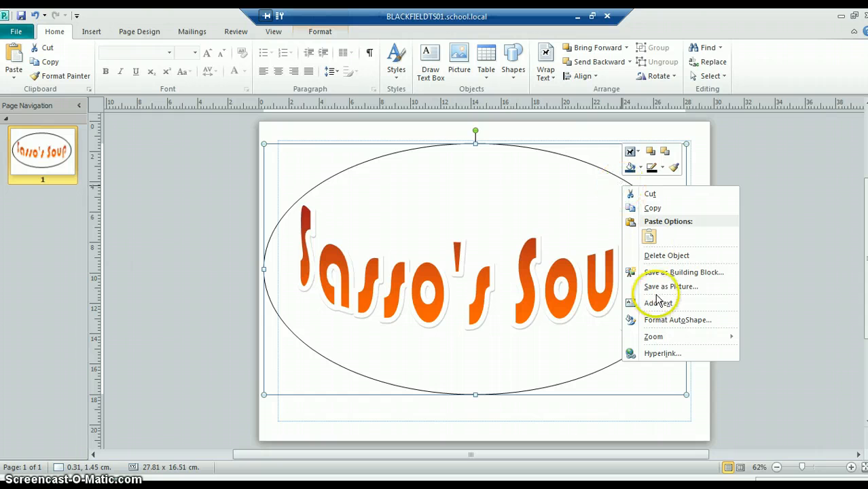
{"action": "left_click", "coordinate": [657, 319]}
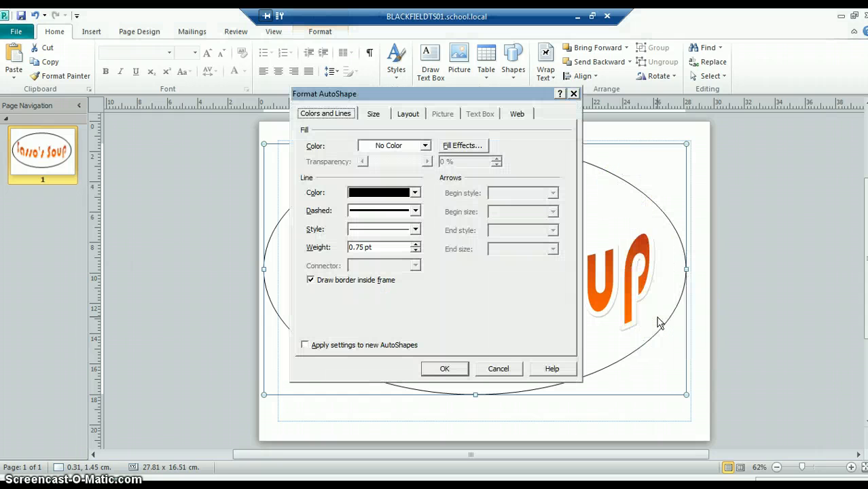
{"action": "left_click", "coordinate": [425, 147]}
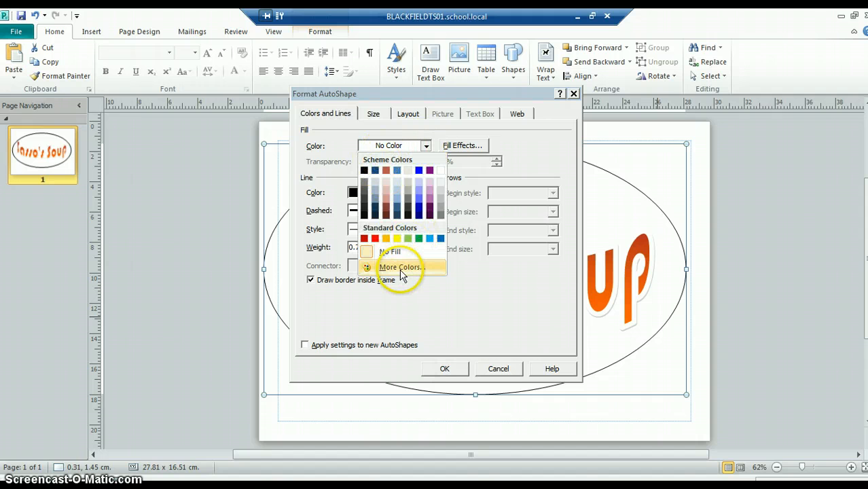
{"action": "left_click", "coordinate": [403, 268]}
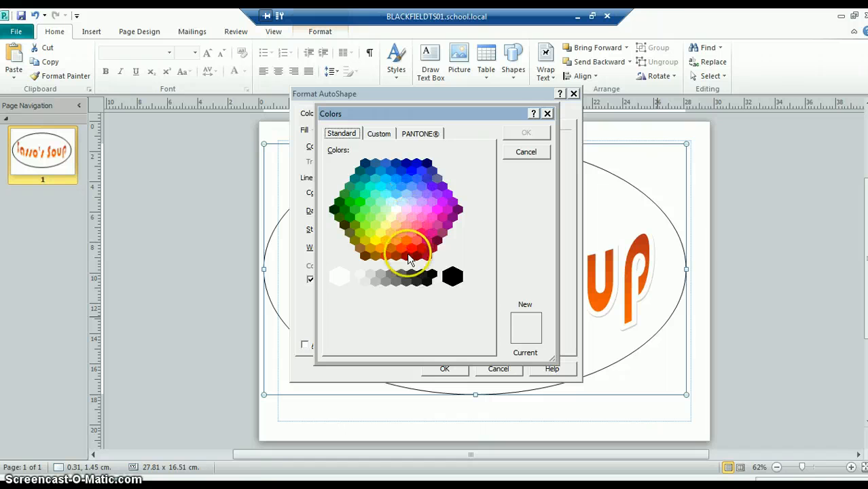
{"action": "left_click", "coordinate": [376, 240]}
{"action": "left_click", "coordinate": [385, 242]}
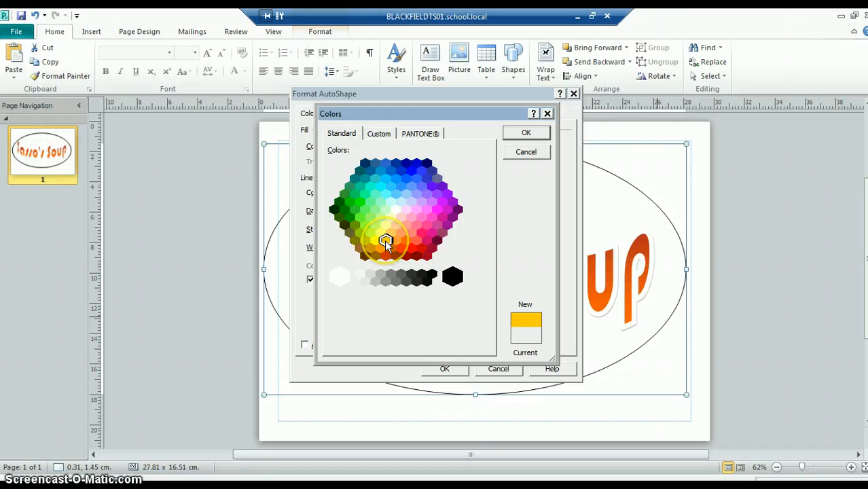
{"action": "left_click", "coordinate": [520, 134]}
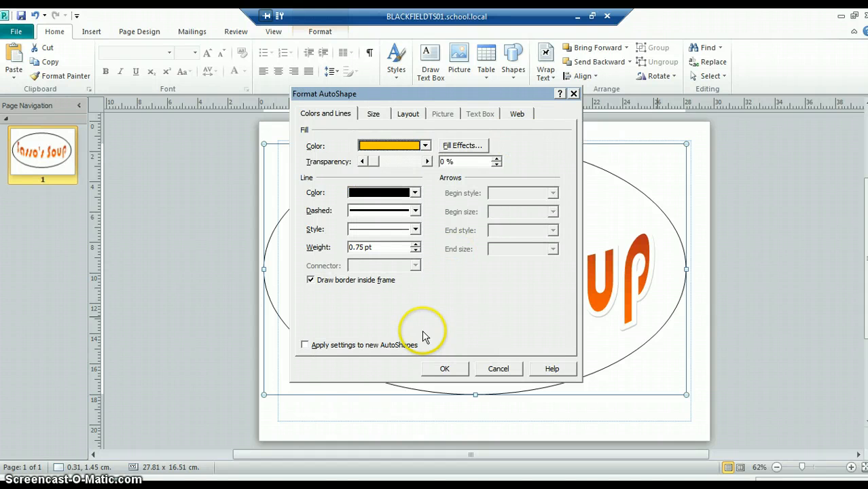
Step: Remove the oval's outline and apply the shape formatting
{"action": "left_click", "coordinate": [414, 193]}
{"action": "left_click", "coordinate": [371, 299]}
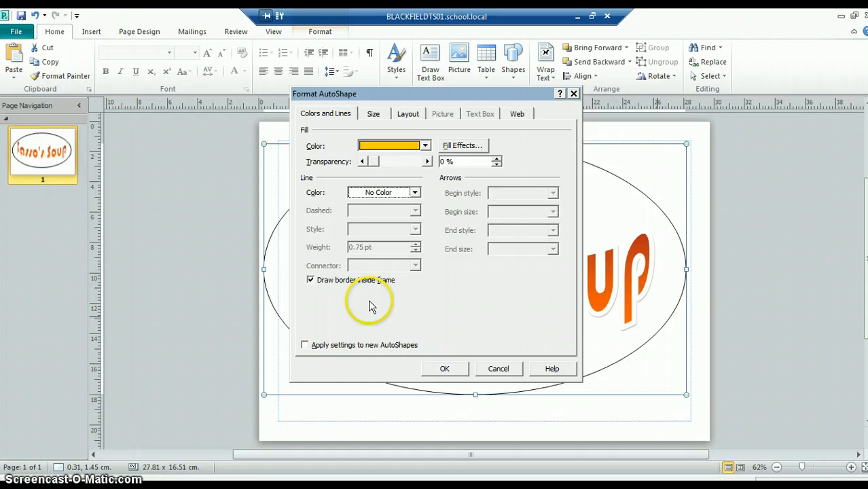
{"action": "left_click", "coordinate": [442, 368]}
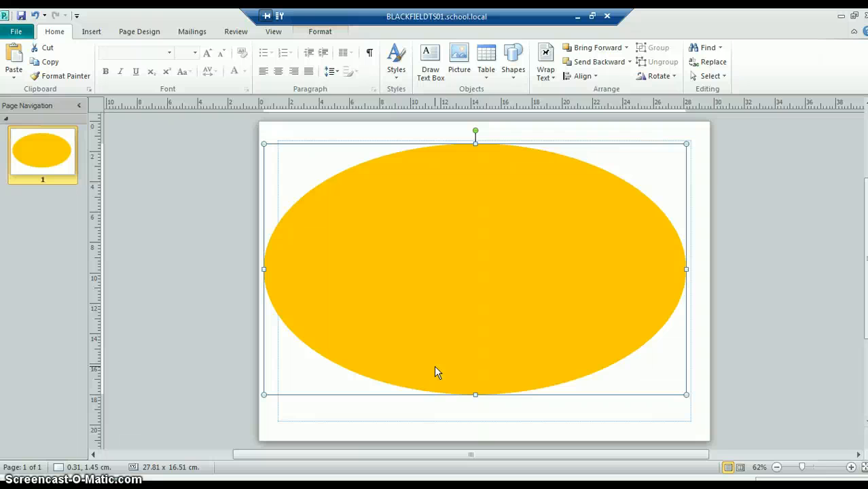
Step: Send the golden oval backward behind the WordArt title
{"action": "right_click", "coordinate": [514, 228]}
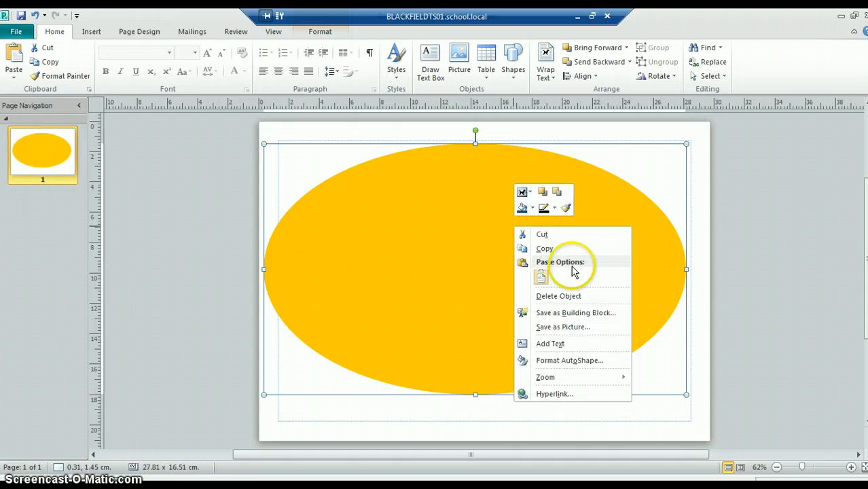
{"action": "left_click", "coordinate": [557, 195]}
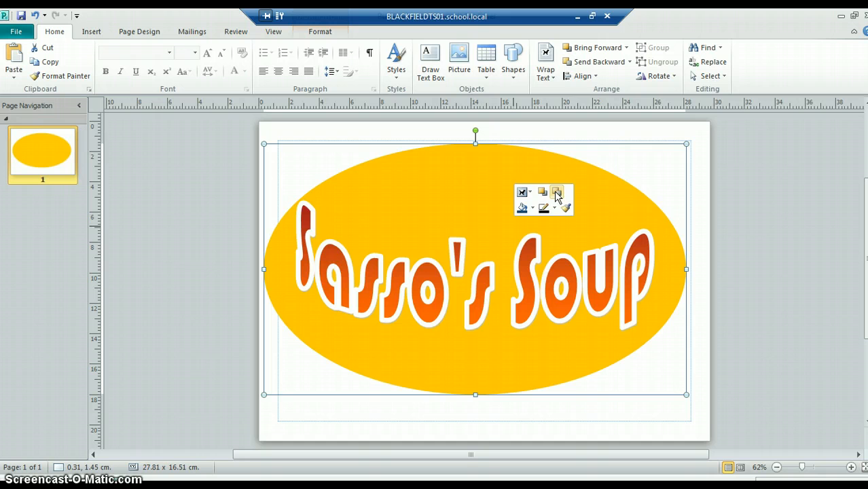
{"action": "left_click", "coordinate": [639, 205]}
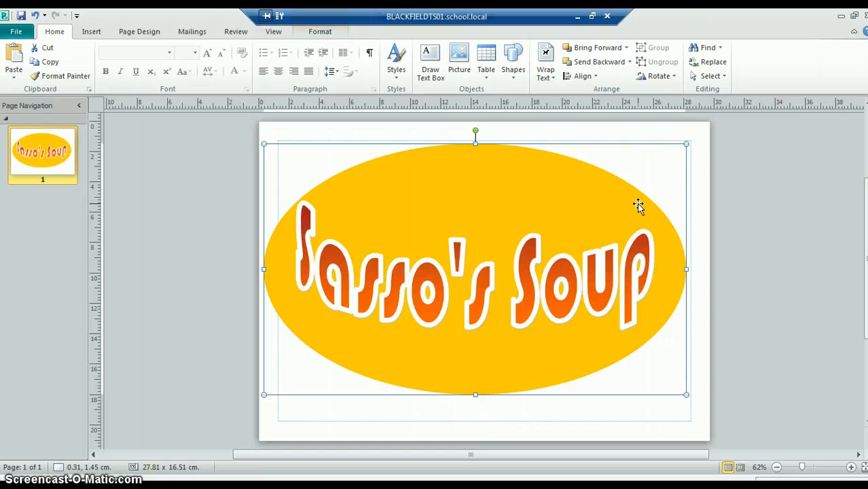
{"action": "right_click", "coordinate": [638, 205]}
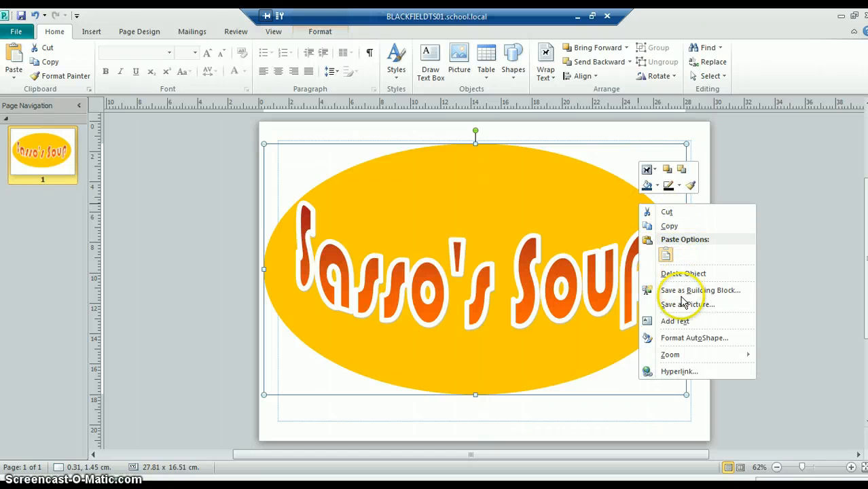
{"action": "left_click", "coordinate": [691, 327]}
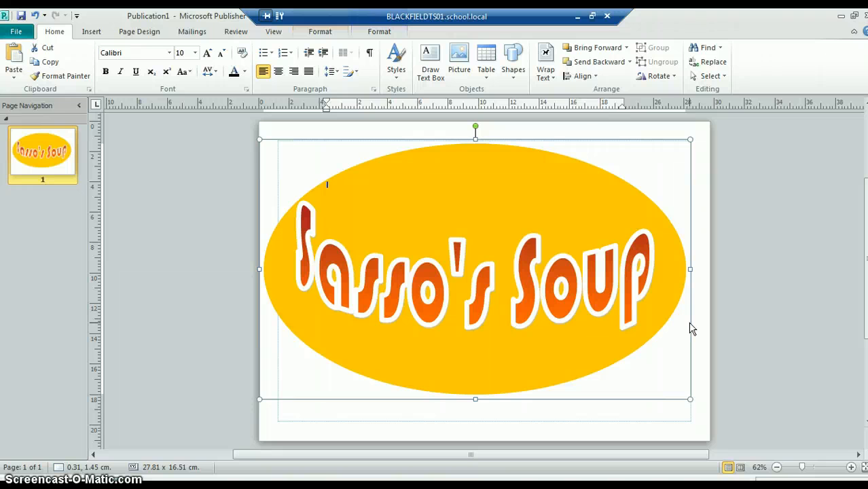
{"action": "left_click", "coordinate": [662, 314]}
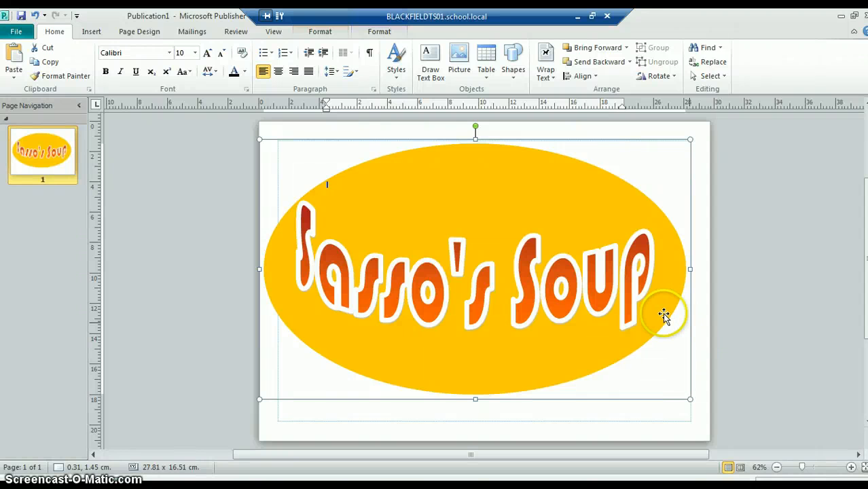
Step: Open the shape formatting settings of the golden oval
{"action": "right_click", "coordinate": [662, 315]}
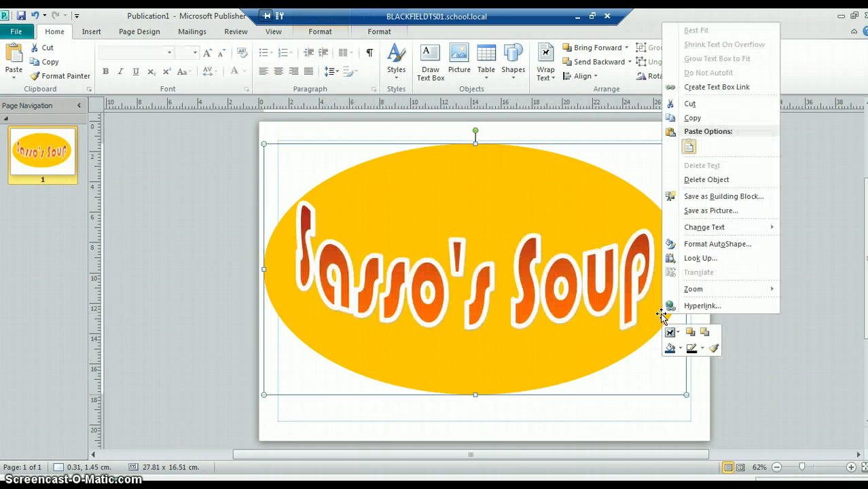
{"action": "left_click", "coordinate": [717, 248]}
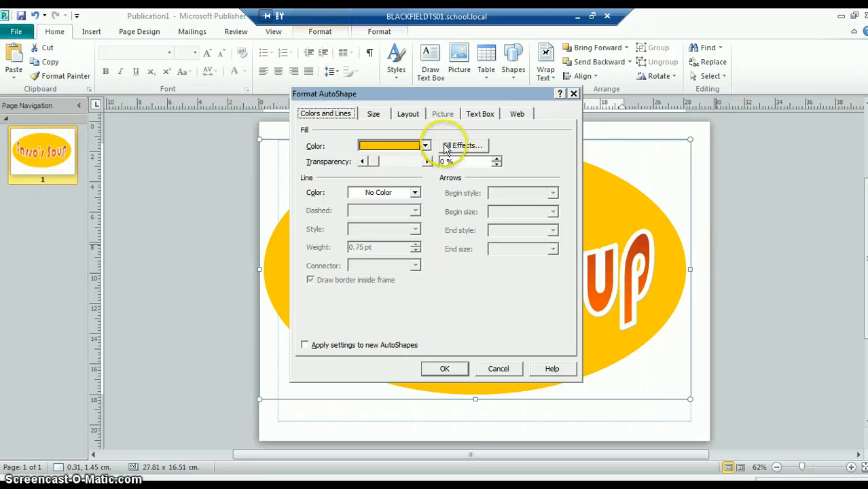
Step: Try the red scheme colour as the oval's fill
{"action": "left_click", "coordinate": [425, 146]}
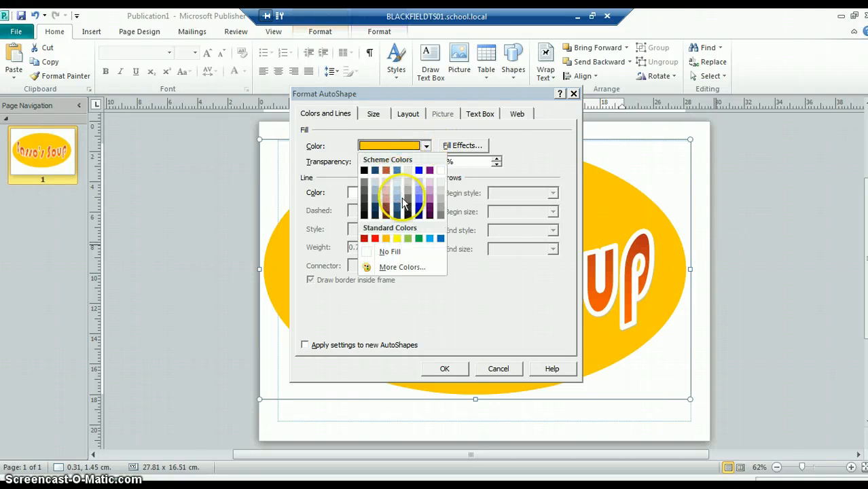
{"action": "left_click", "coordinate": [386, 171]}
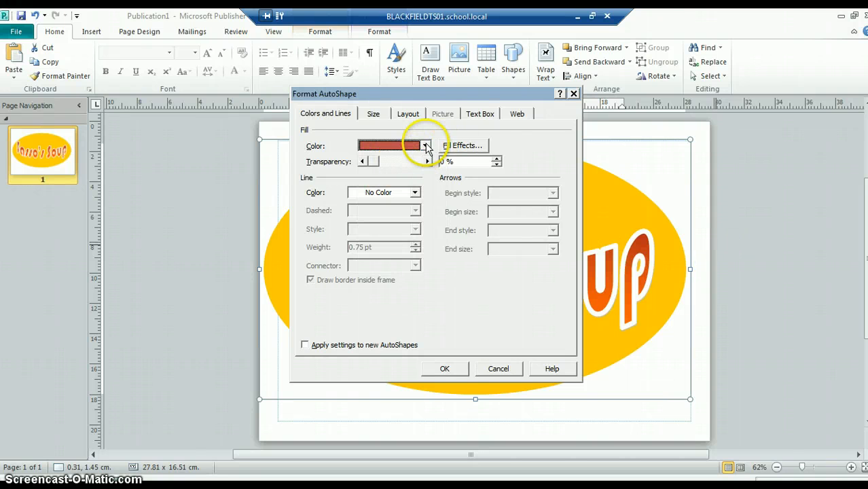
{"action": "left_click", "coordinate": [427, 146]}
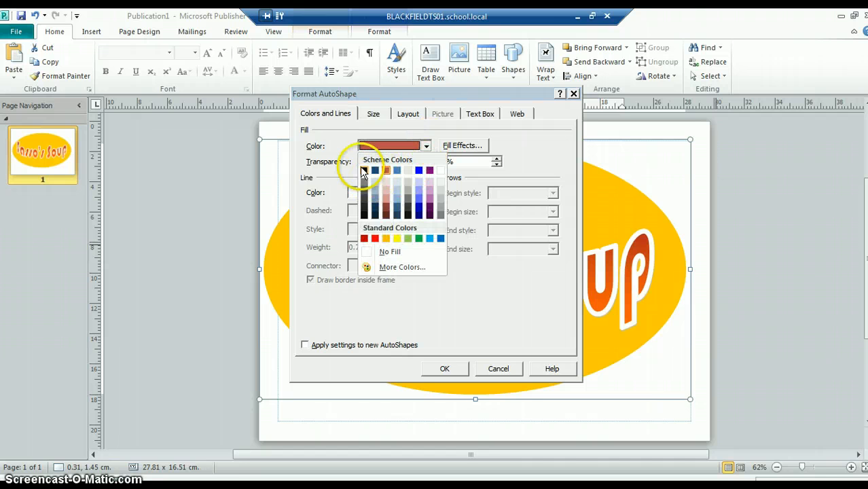
{"action": "left_click", "coordinate": [411, 267]}
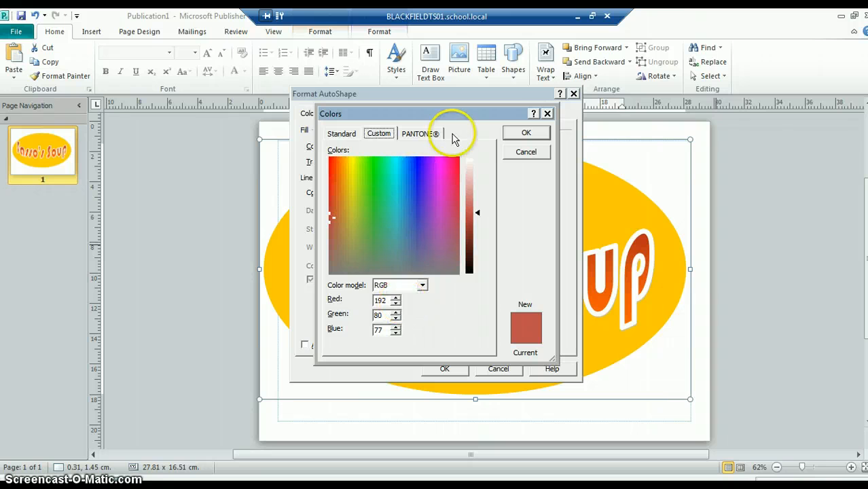
{"action": "left_click", "coordinate": [527, 152]}
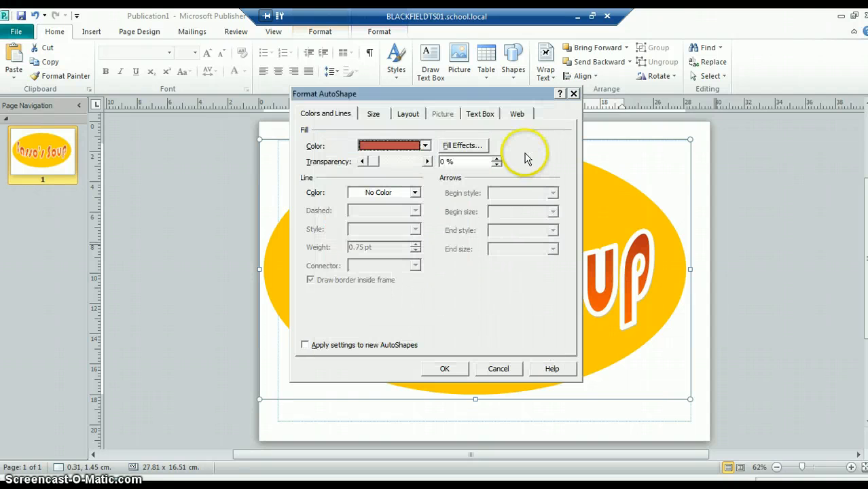
Step: Set the oval's fill to dark green from the extended standard colour palette and apply the shape formatting
{"action": "left_click", "coordinate": [426, 145]}
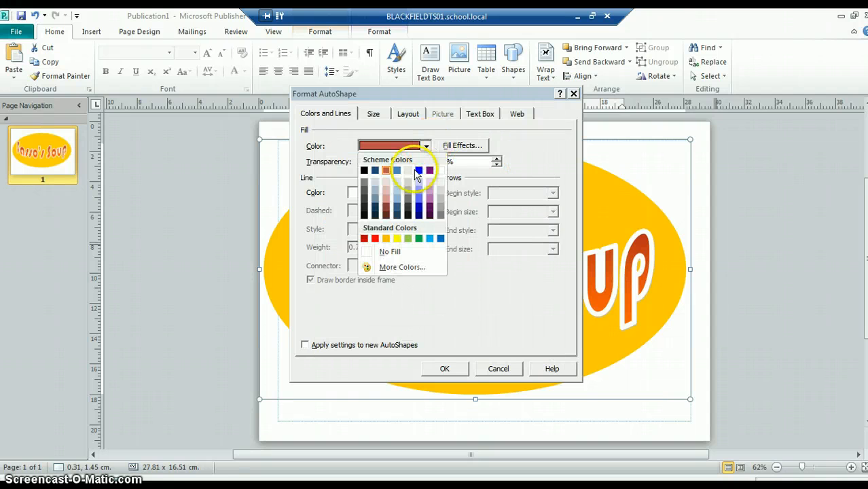
{"action": "left_click", "coordinate": [399, 268]}
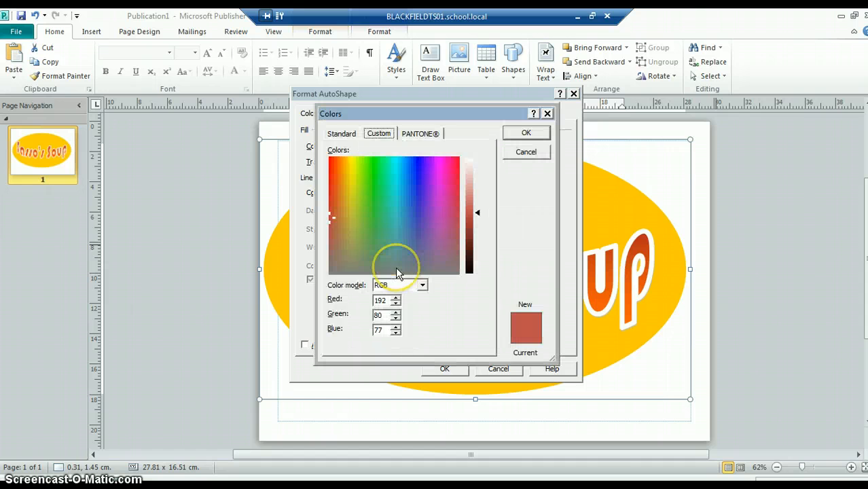
{"action": "left_click", "coordinate": [341, 134]}
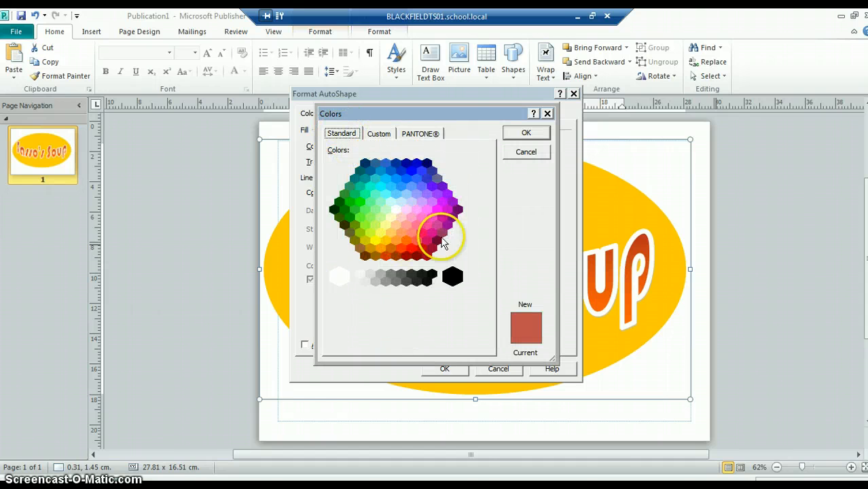
{"action": "left_click", "coordinate": [344, 209]}
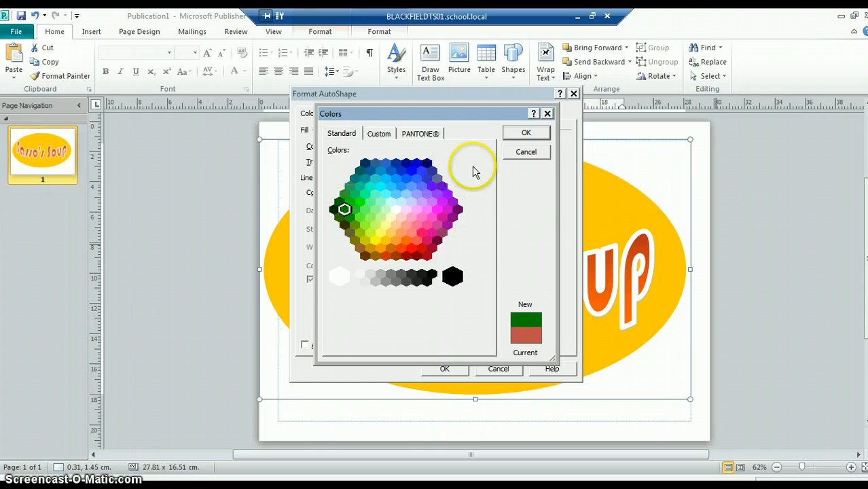
{"action": "left_click", "coordinate": [525, 132]}
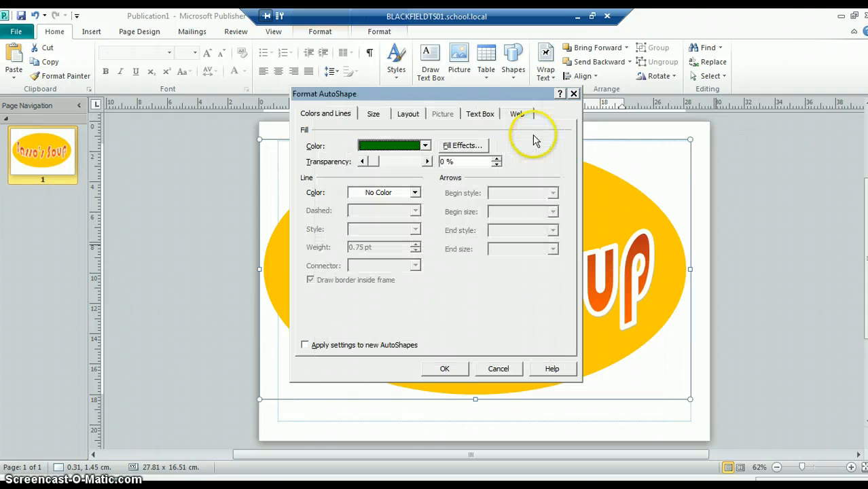
{"action": "left_click", "coordinate": [447, 369]}
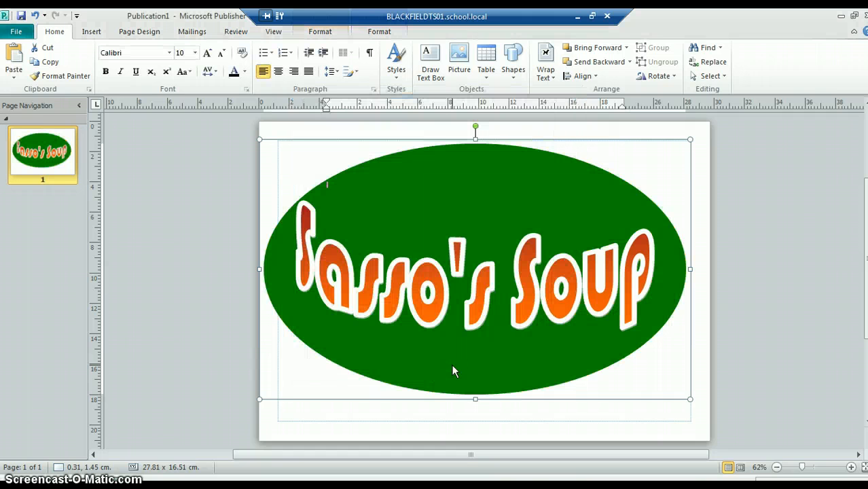
{"action": "left_click", "coordinate": [703, 358]}
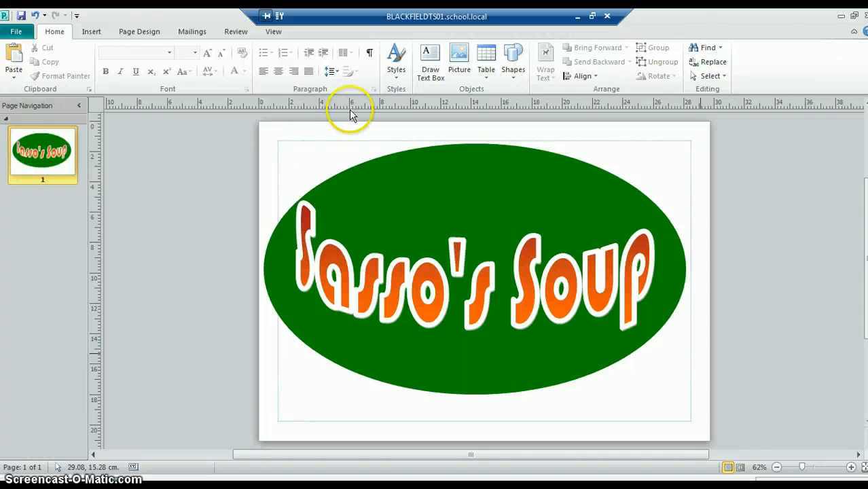
Step: Try drawing an additional oval about 26.9 × 9.6 cm across the upper half of the page
{"action": "left_click", "coordinate": [91, 32]}
{"action": "left_click", "coordinate": [165, 63]}
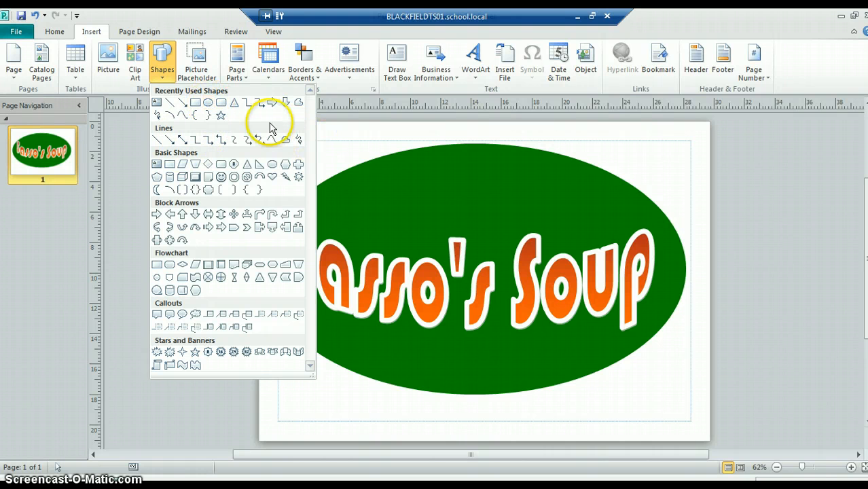
{"action": "left_click", "coordinate": [208, 104]}
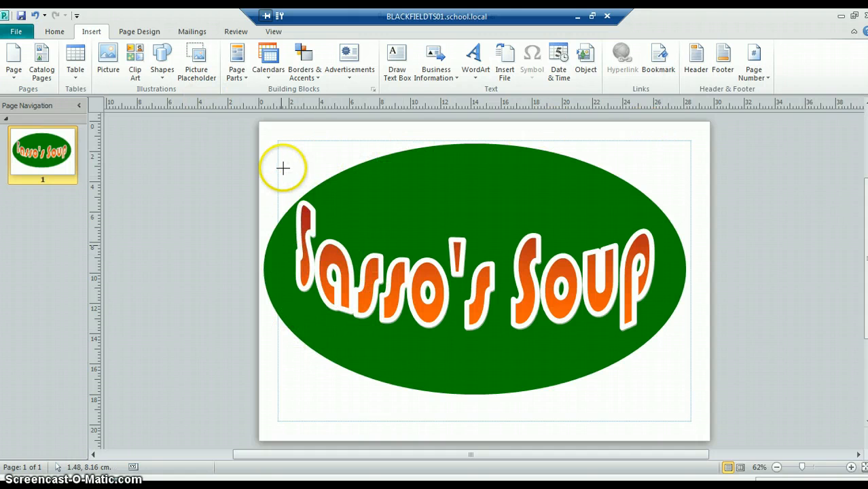
{"action": "left_click_drag", "start_coordinate": [283, 136], "coordinate": [702, 301]}
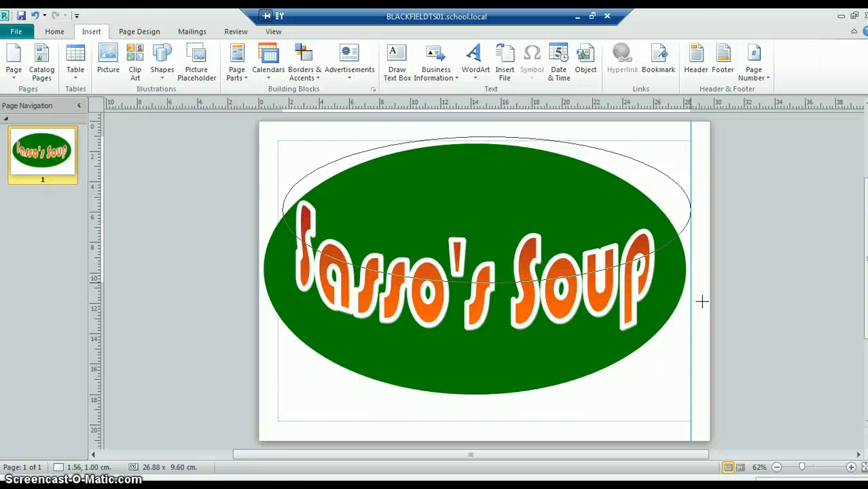
{"action": "left_click_drag", "start_coordinate": [702, 301], "coordinate": [702, 301]}
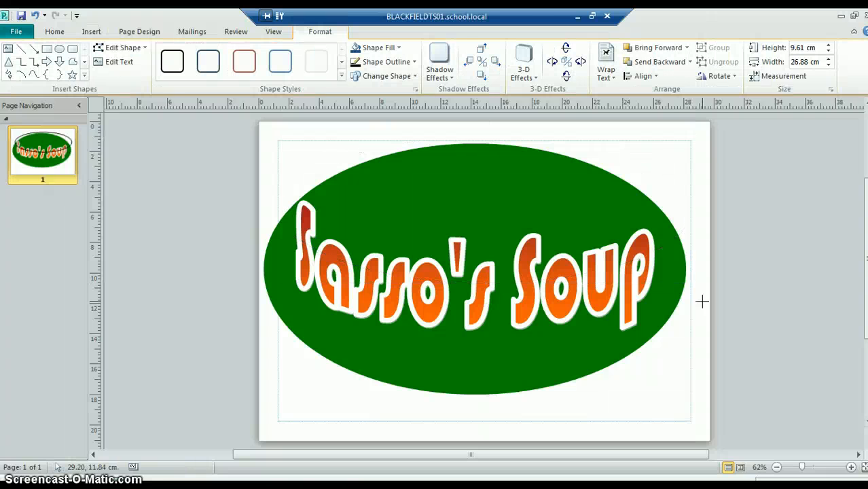
Step: Duplicate the green oval and fill the copy with black
{"action": "left_click", "coordinate": [591, 195]}
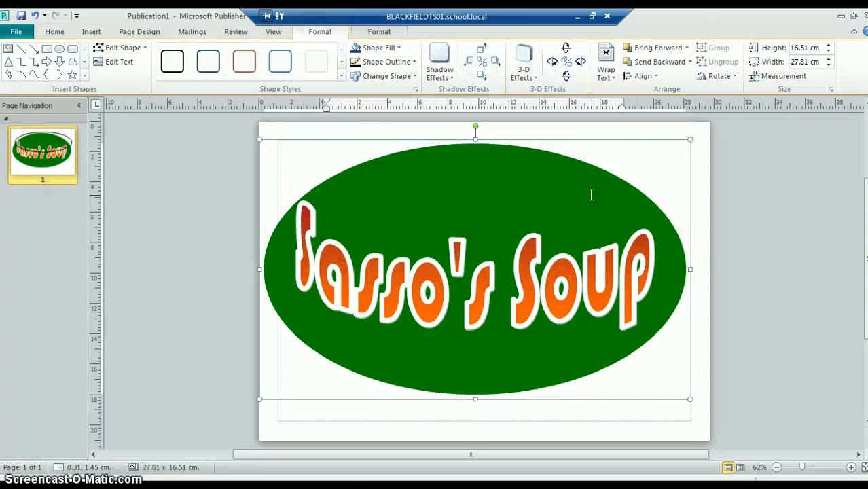
{"action": "key", "text": "ctrl+d"}
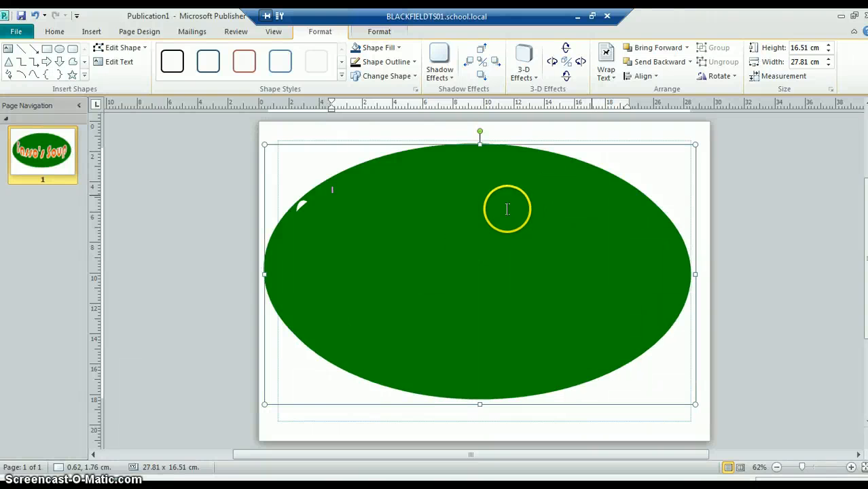
{"action": "right_click", "coordinate": [561, 146]}
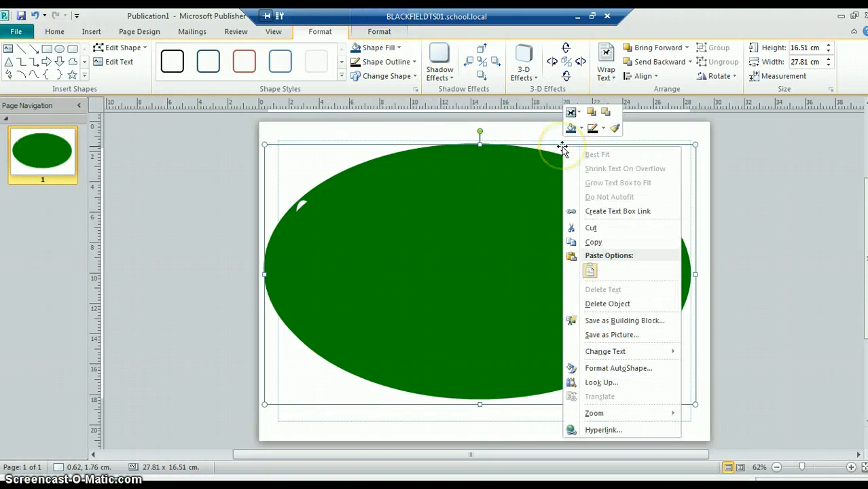
{"action": "left_click", "coordinate": [602, 368]}
{"action": "left_click", "coordinate": [425, 146]}
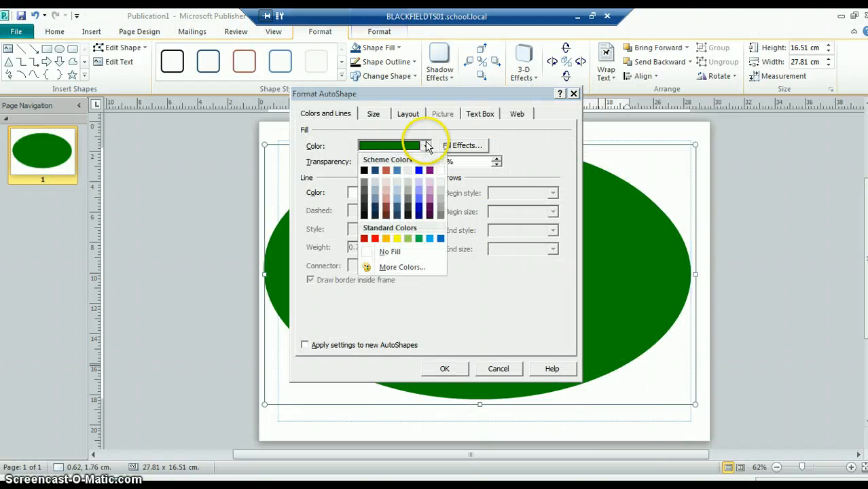
{"action": "left_click", "coordinate": [362, 171]}
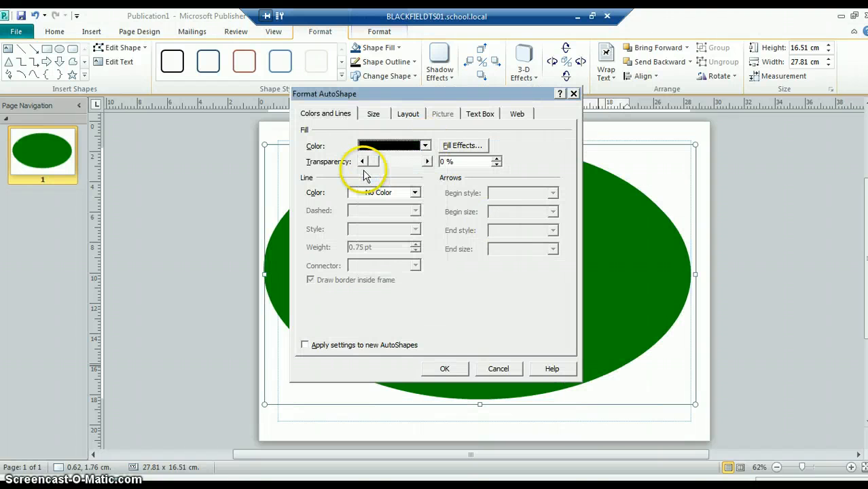
{"action": "left_click", "coordinate": [445, 368]}
Step: Send the black oval behind the green oval and the WordArt title, and shift it slightly upward
{"action": "right_click", "coordinate": [462, 239]}
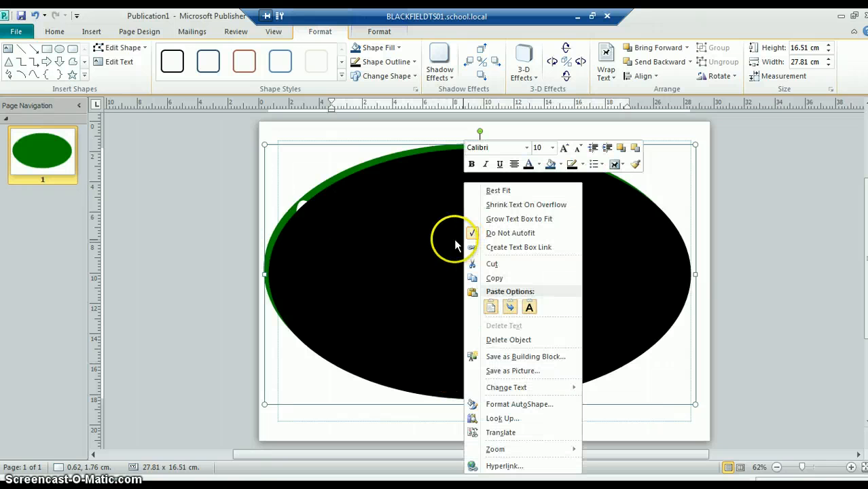
{"action": "left_click", "coordinate": [421, 240]}
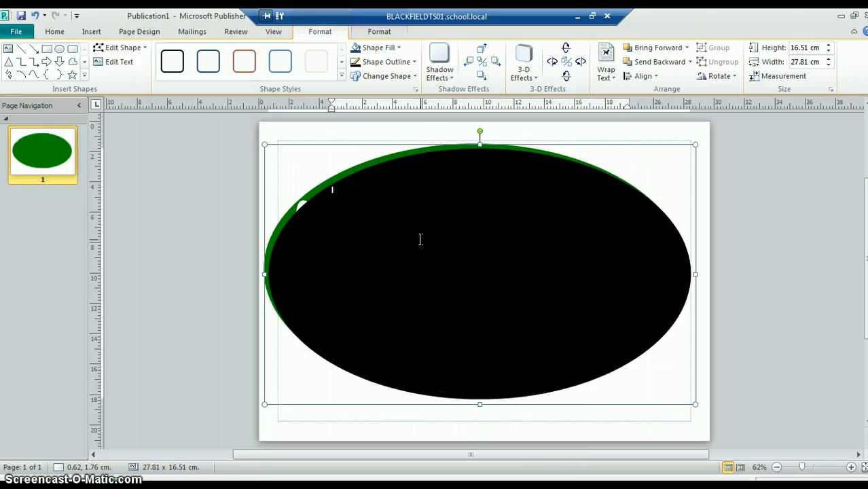
{"action": "right_click", "coordinate": [420, 239]}
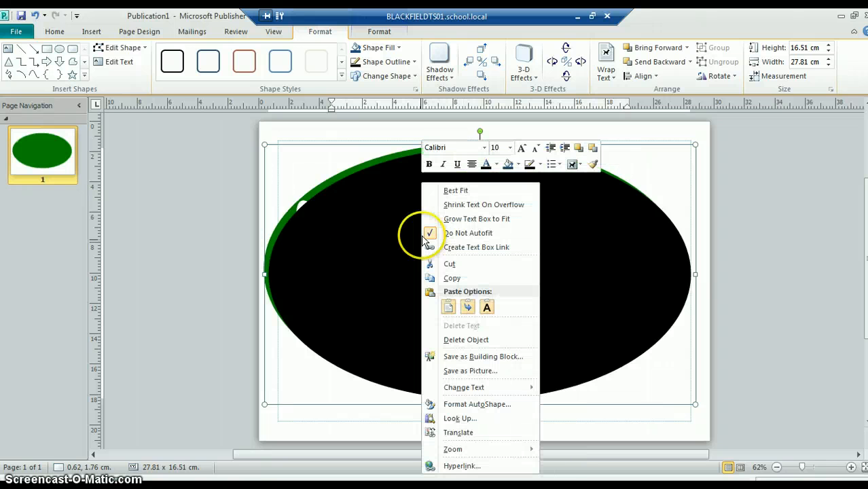
{"action": "left_click", "coordinate": [593, 149]}
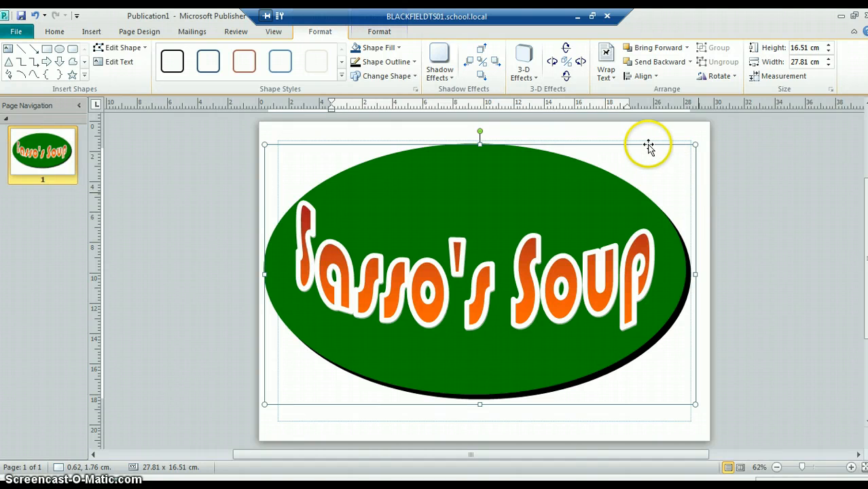
{"action": "mouse_move", "coordinate": [656, 141]}
{"action": "left_mouse_down"}
{"action": "mouse_move", "coordinate": [657, 129]}
{"action": "mouse_move", "coordinate": [671, 134]}
{"action": "mouse_move", "coordinate": [653, 123]}
{"action": "mouse_move", "coordinate": [627, 129]}
{"action": "mouse_move", "coordinate": [661, 145]}
{"action": "mouse_move", "coordinate": [650, 127]}
{"action": "mouse_move", "coordinate": [647, 138]}
{"action": "left_mouse_up"}
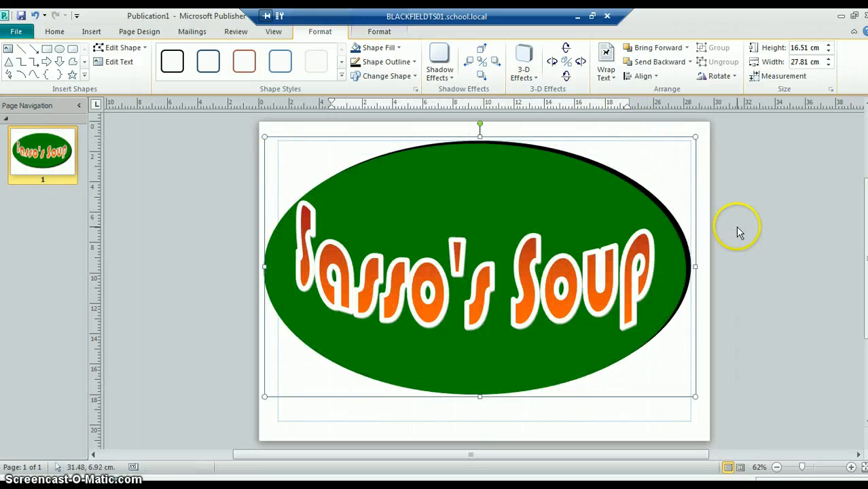
{"action": "left_click", "coordinate": [702, 229]}
Step: Try enlarging the green oval to about 29.3 × 16.7 cm from its upper-left corner, and undo the resize
{"action": "left_click", "coordinate": [646, 214]}
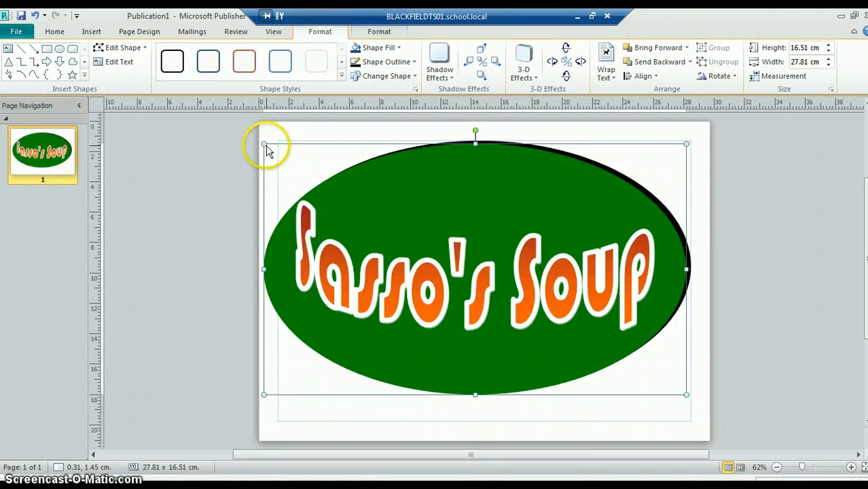
{"action": "left_click_drag", "start_coordinate": [266, 146], "coordinate": [244, 133]}
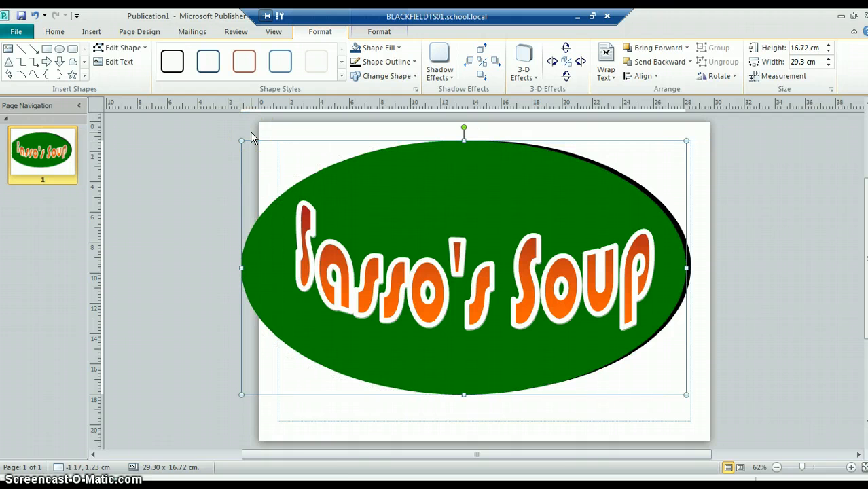
{"action": "key", "text": "ctrl+z"}
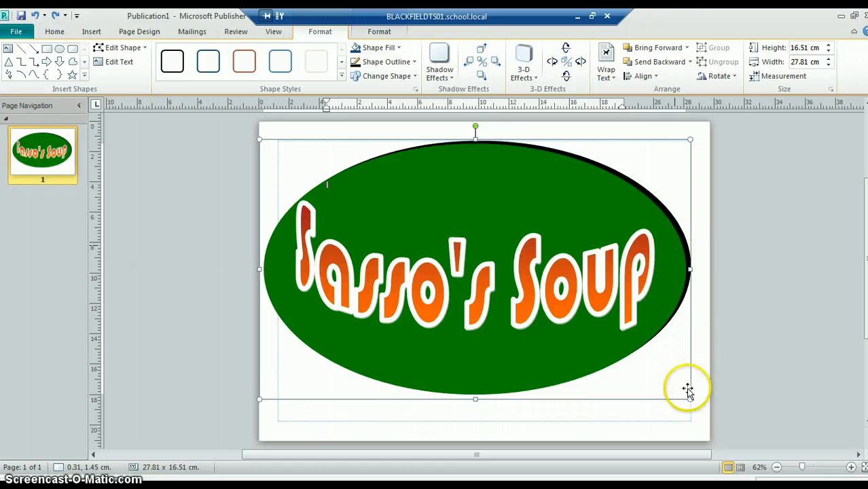
Step: Shrink the green oval to about 27.2 × 15.8 cm and centre it over the black oval as a border
{"action": "left_click_drag", "start_coordinate": [691, 399], "coordinate": [681, 388]}
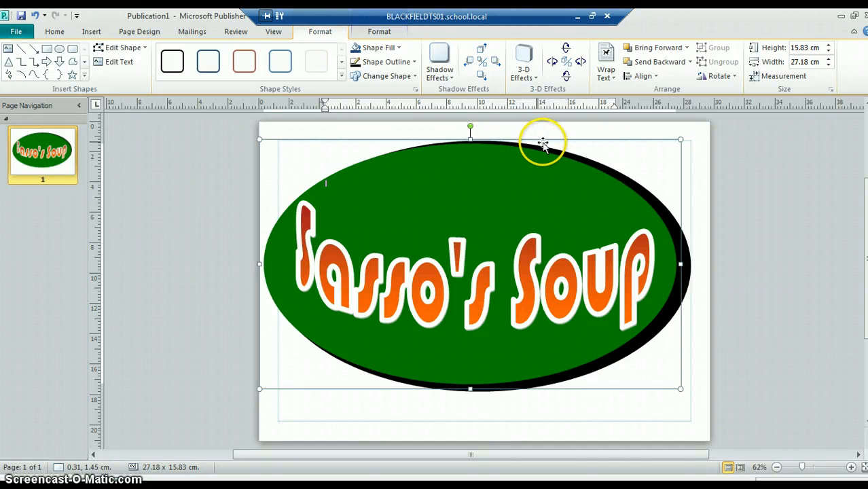
{"action": "left_click_drag", "start_coordinate": [547, 140], "coordinate": [551, 148]}
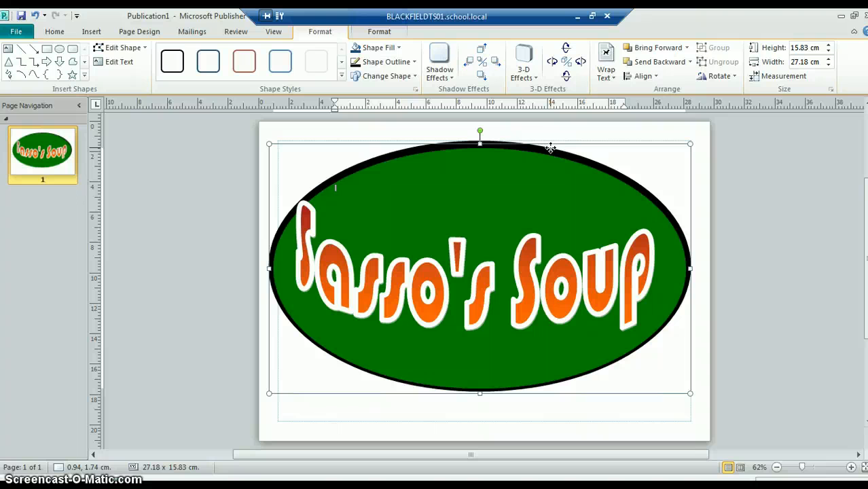
{"action": "left_click", "coordinate": [482, 142]}
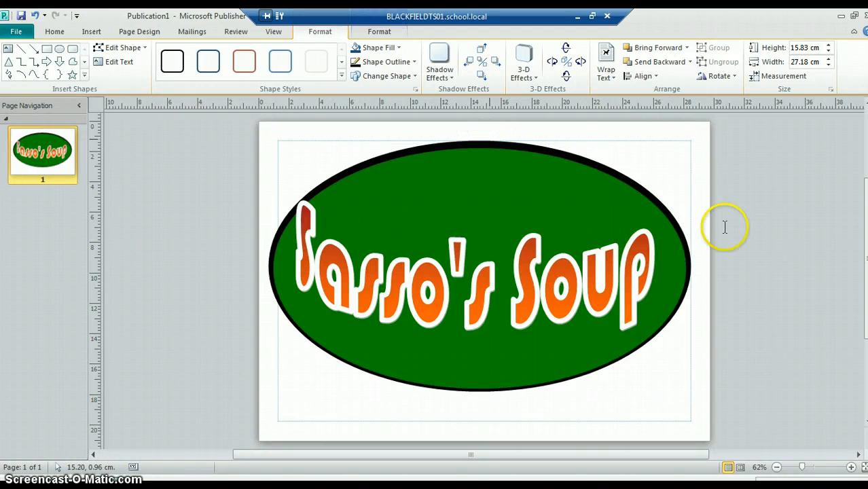